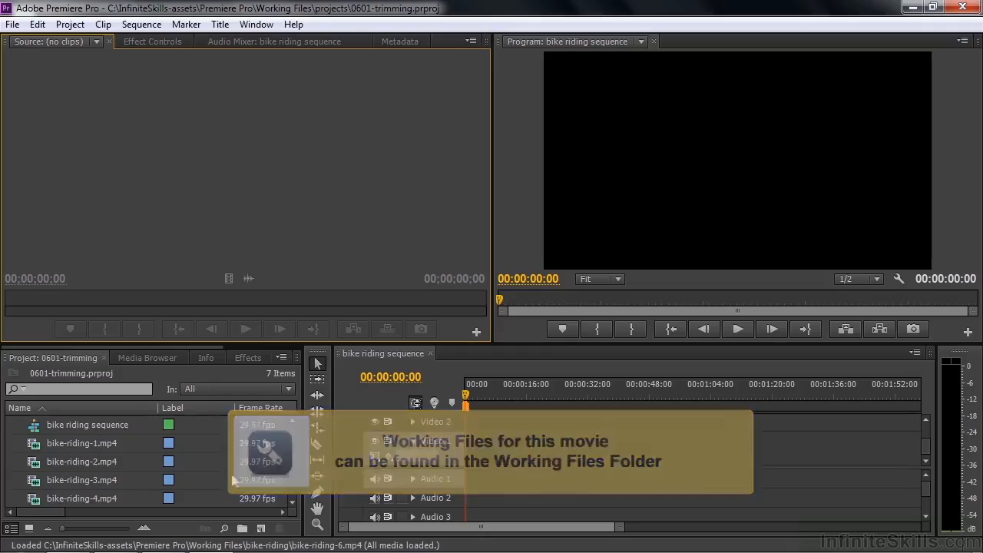
- Load all six clips, bike-riding-1.mp4 through bike-riding-6.mp4, from the project into the Source monitor
{"action": "scroll", "coordinate": [291, 449], "scroll_direction": "down", "scroll_amount": 2}
{"action": "left_click_drag", "start_coordinate": [289, 467], "coordinate": [292, 432]}
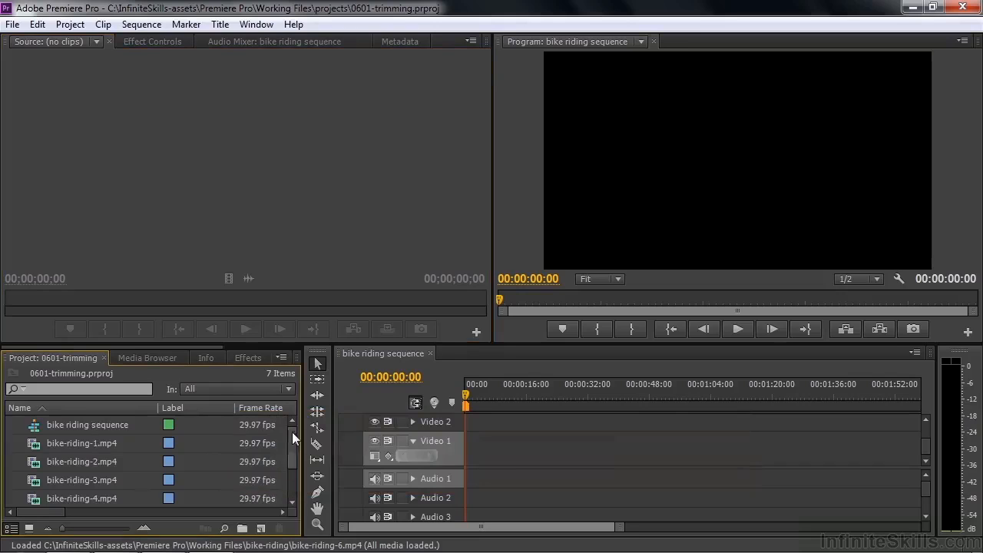
{"action": "mouse_move", "coordinate": [50, 424]}
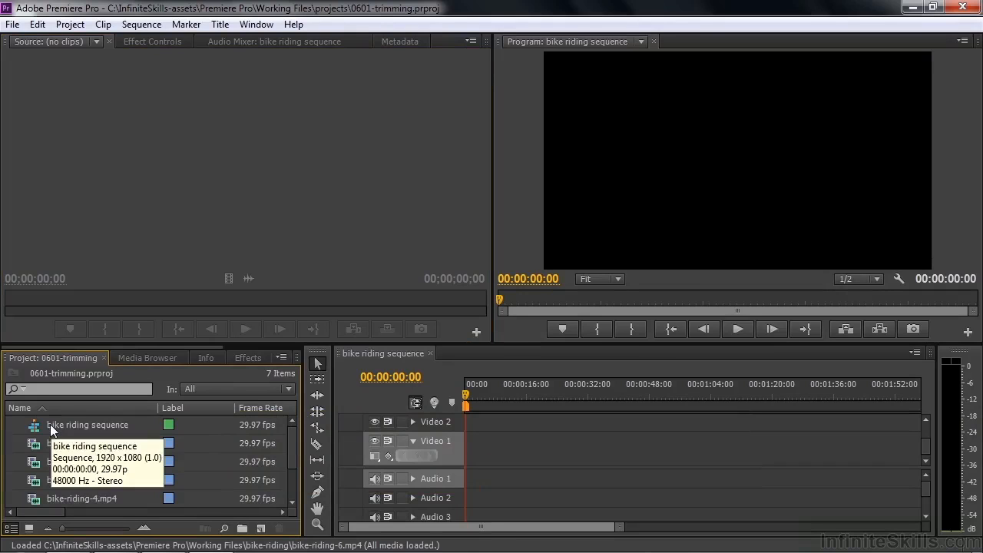
{"action": "left_click", "coordinate": [37, 449]}
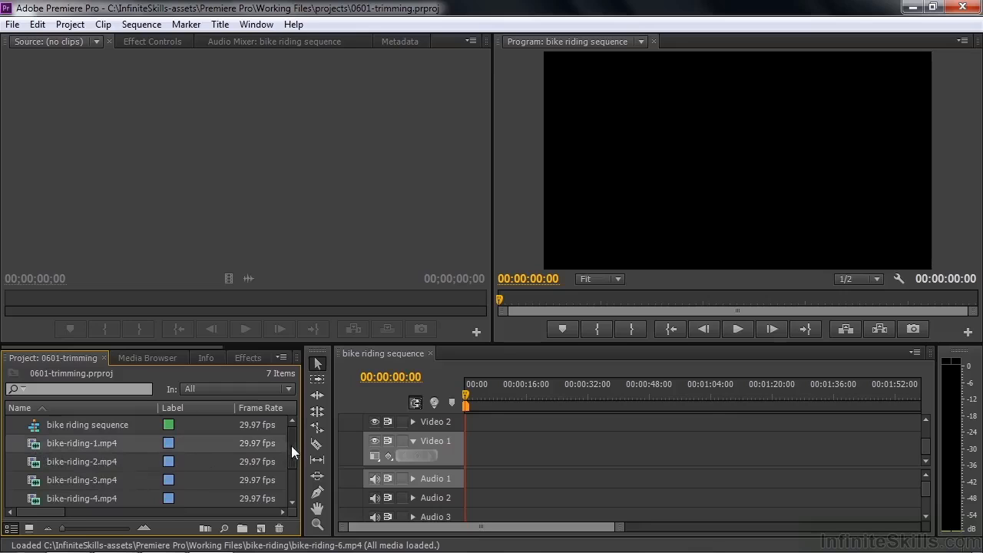
{"action": "left_click_drag", "start_coordinate": [289, 438], "coordinate": [112, 490]}
{"action": "left_click", "coordinate": [37, 480], "text": "shift"}
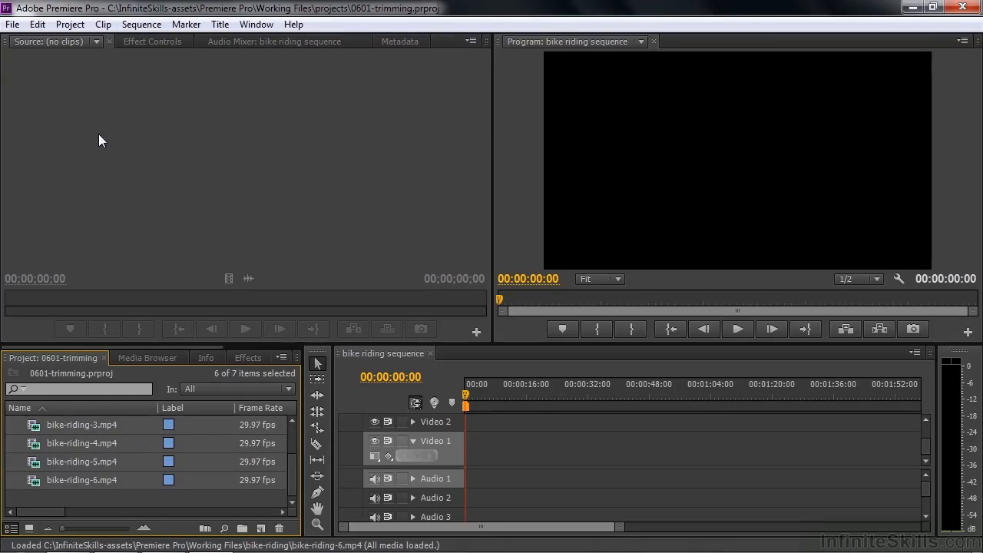
{"action": "left_click_drag", "start_coordinate": [34, 447], "coordinate": [91, 229]}
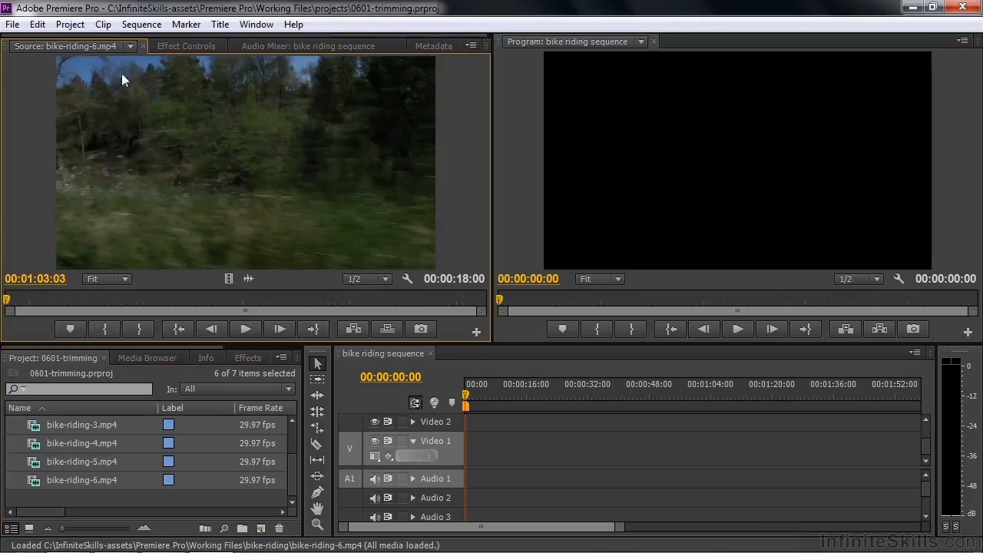
- Preview bike-riding-1.mp4, bike-riding-2.mp4 and bike-riding-3.mp4 in the Source monitor by scrubbing through each clip
{"action": "left_click", "coordinate": [130, 46]}
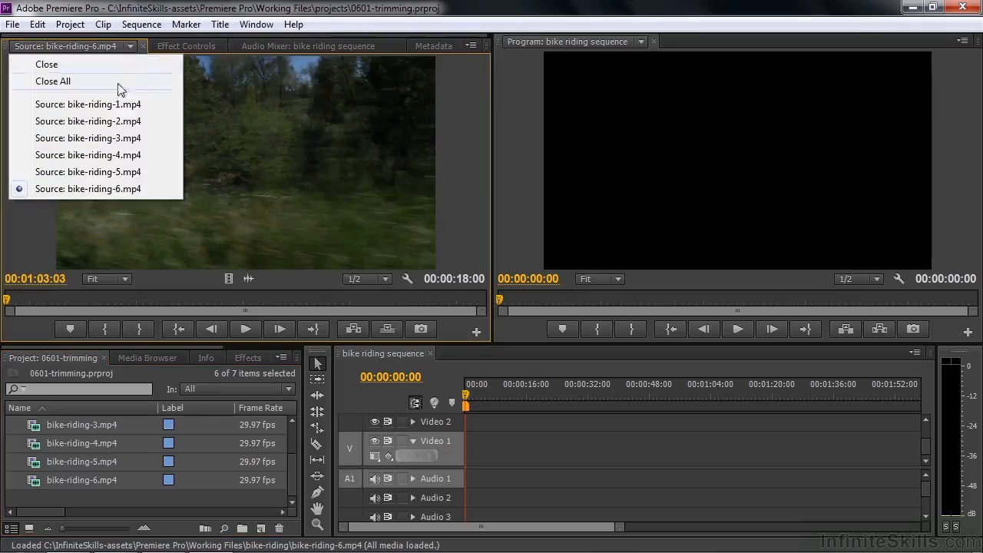
{"action": "left_click", "coordinate": [72, 103]}
{"action": "left_click_drag", "start_coordinate": [431, 305], "coordinate": [432, 330]}
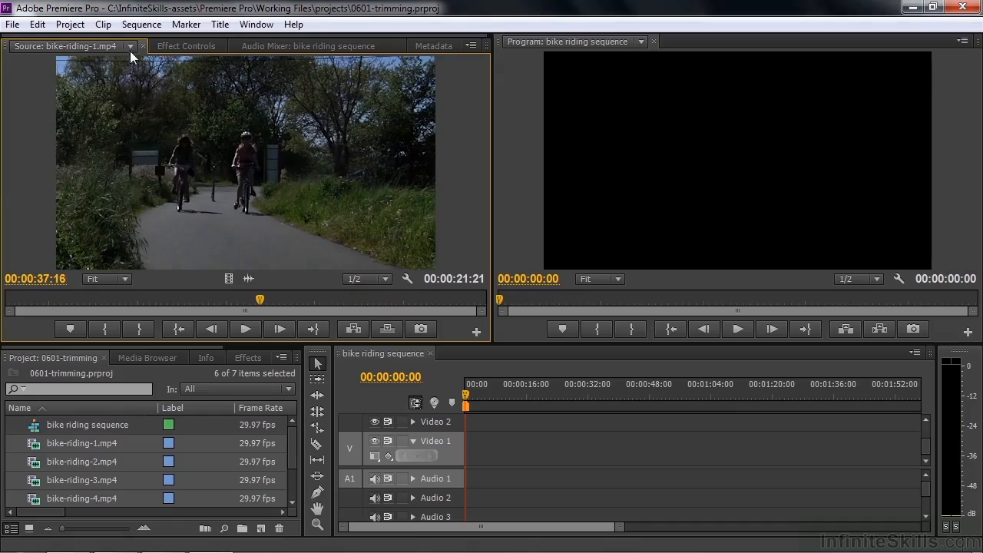
{"action": "left_click", "coordinate": [131, 47]}
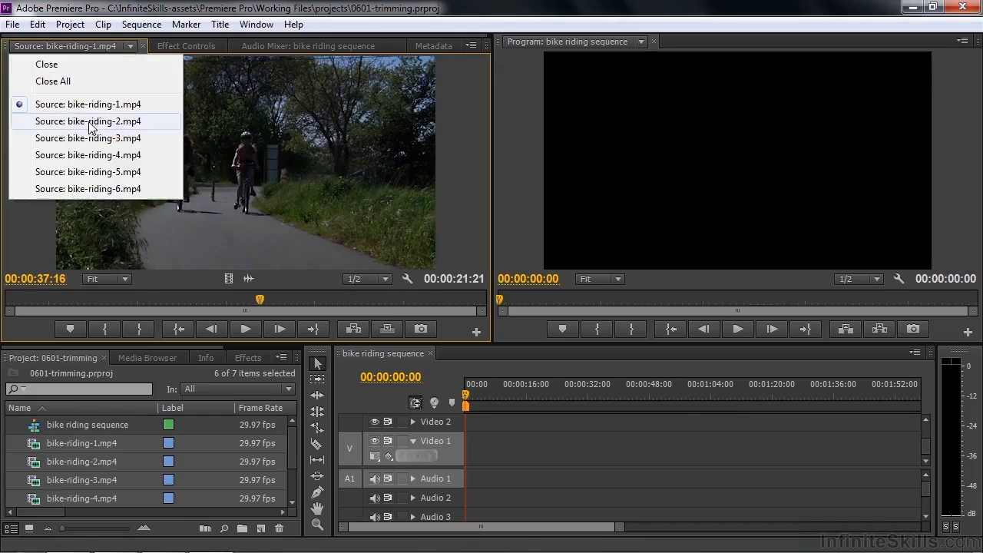
{"action": "left_click", "coordinate": [88, 121]}
{"action": "left_click_drag", "start_coordinate": [11, 301], "coordinate": [276, 300]}
{"action": "left_click", "coordinate": [131, 46]}
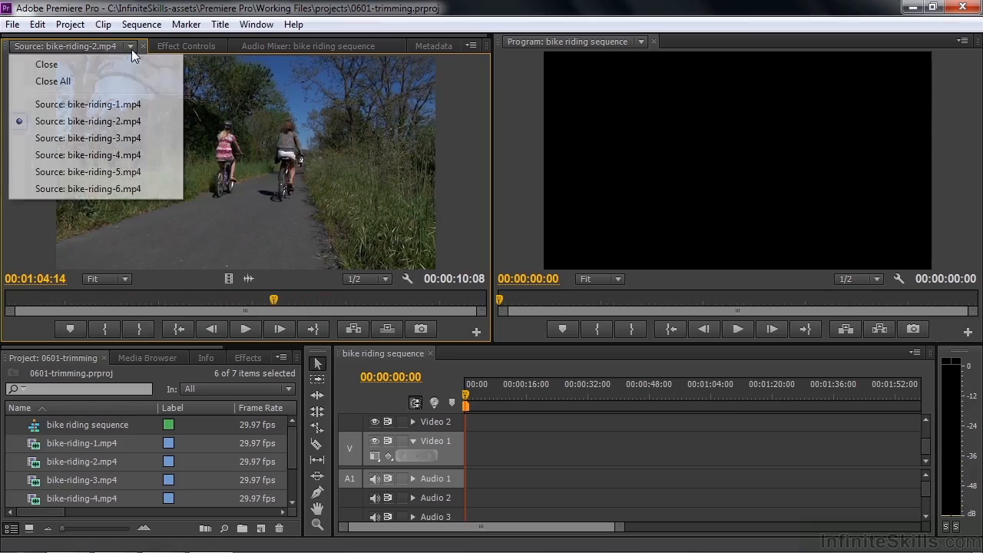
{"action": "left_click", "coordinate": [85, 138]}
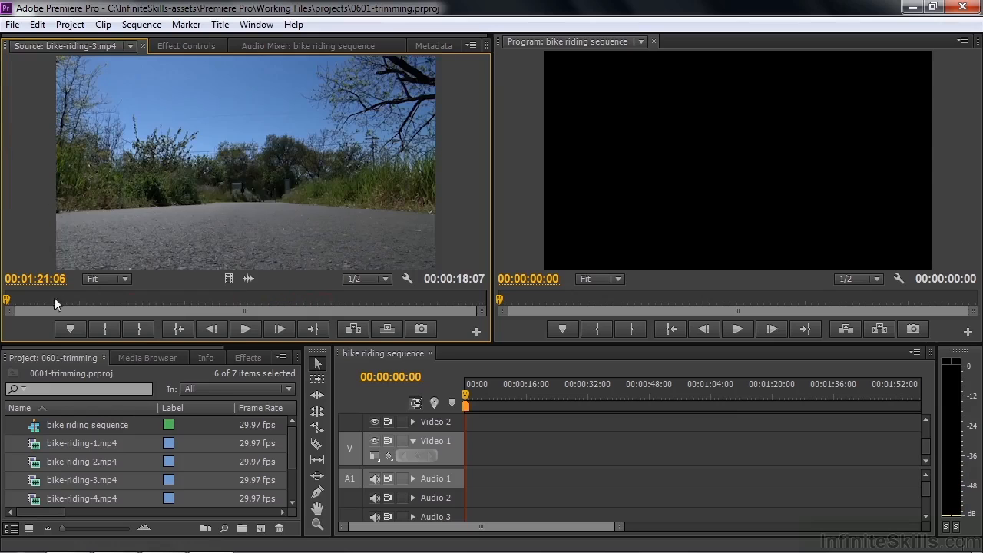
{"action": "left_click_drag", "start_coordinate": [7, 301], "coordinate": [403, 317]}
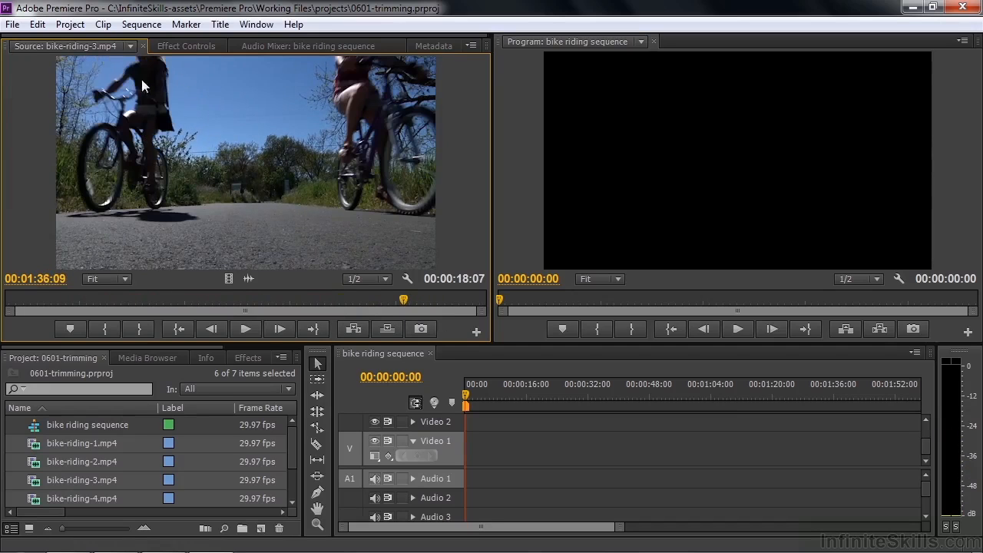
- Preview bike-riding-4.mp4, bike-riding-5.mp4 and bike-riding-6.mp4 in the Source monitor by scrubbing through each clip
{"action": "left_click", "coordinate": [134, 49]}
{"action": "left_click", "coordinate": [52, 158]}
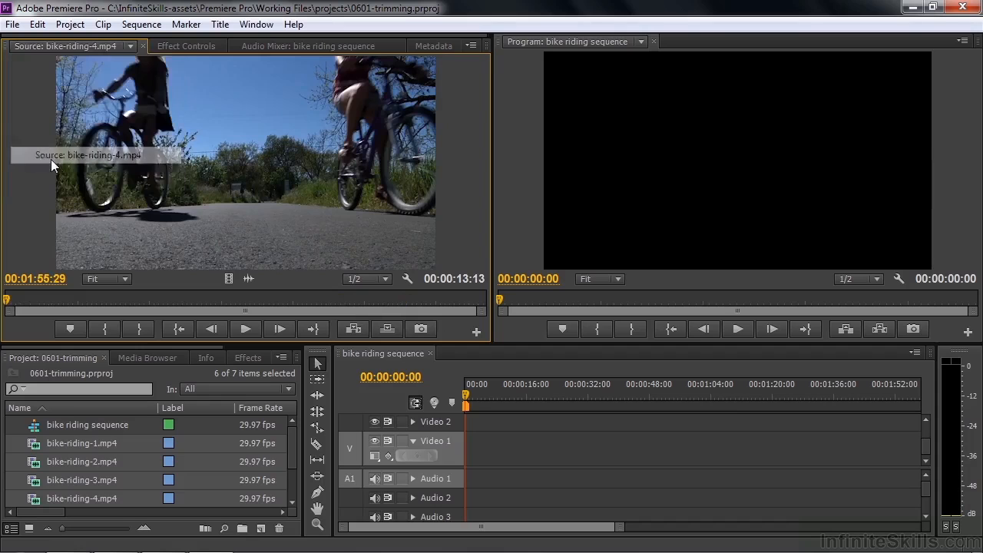
{"action": "left_click_drag", "start_coordinate": [7, 300], "coordinate": [249, 307]}
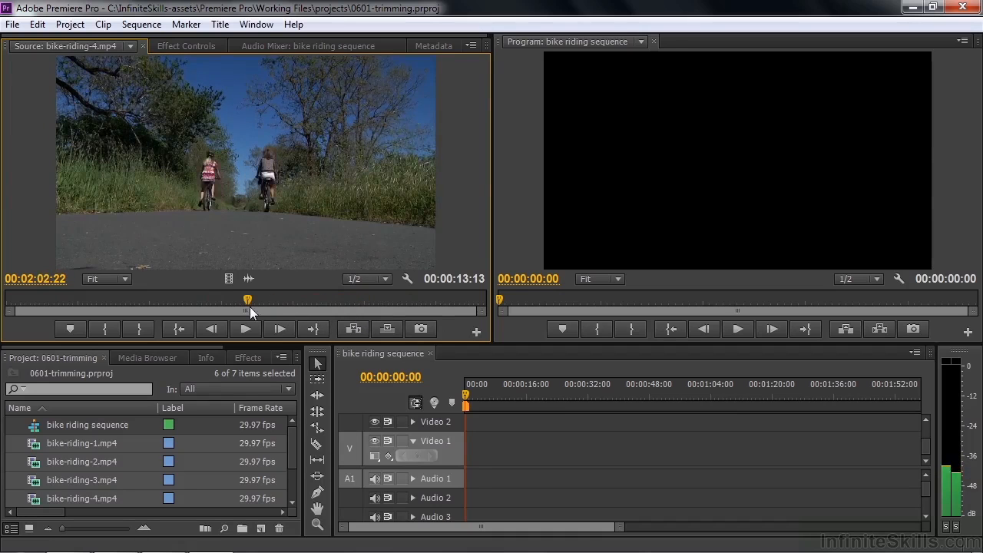
{"action": "left_click", "coordinate": [131, 46]}
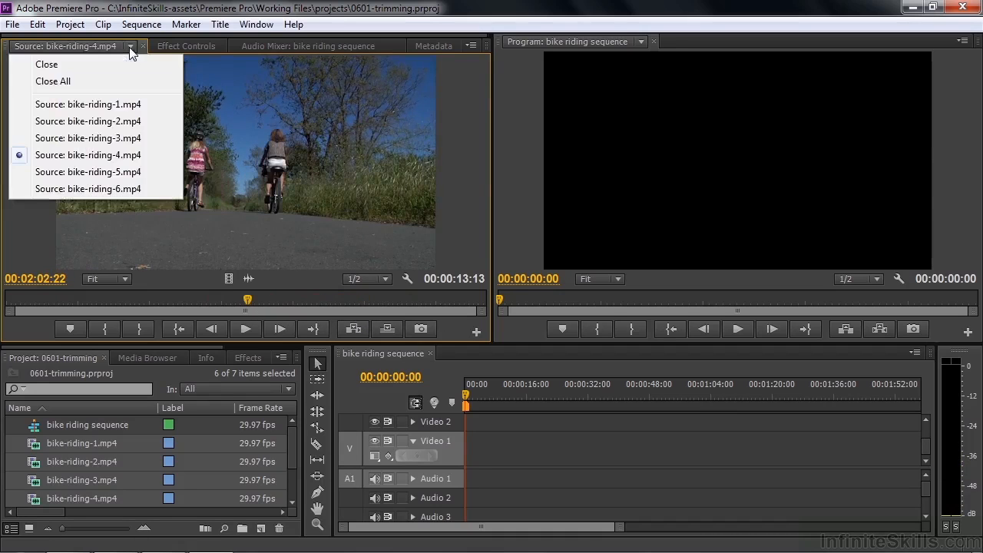
{"action": "left_click", "coordinate": [70, 170]}
{"action": "left_click_drag", "start_coordinate": [9, 300], "coordinate": [323, 325]}
{"action": "left_click", "coordinate": [131, 46]}
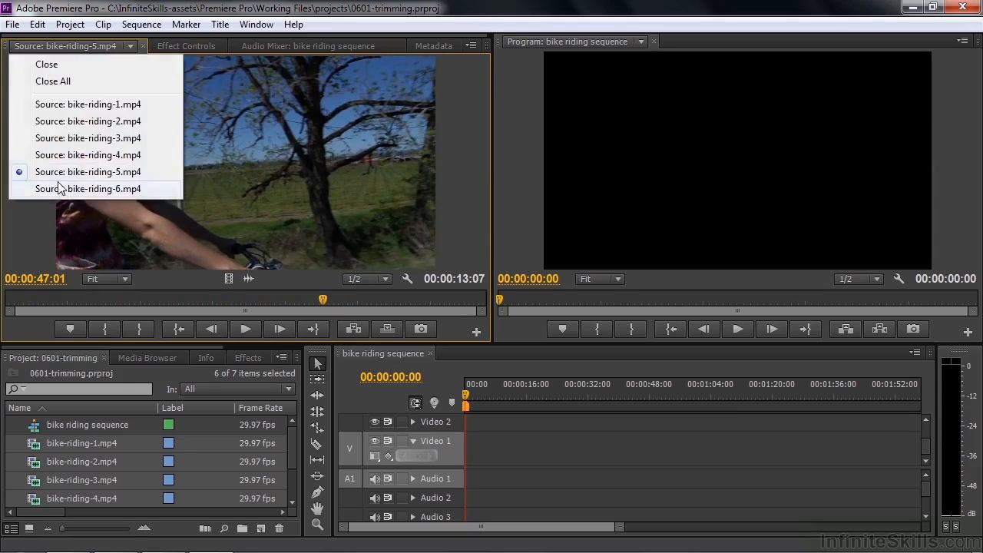
{"action": "left_click", "coordinate": [58, 191]}
{"action": "left_click_drag", "start_coordinate": [22, 297], "coordinate": [322, 318]}
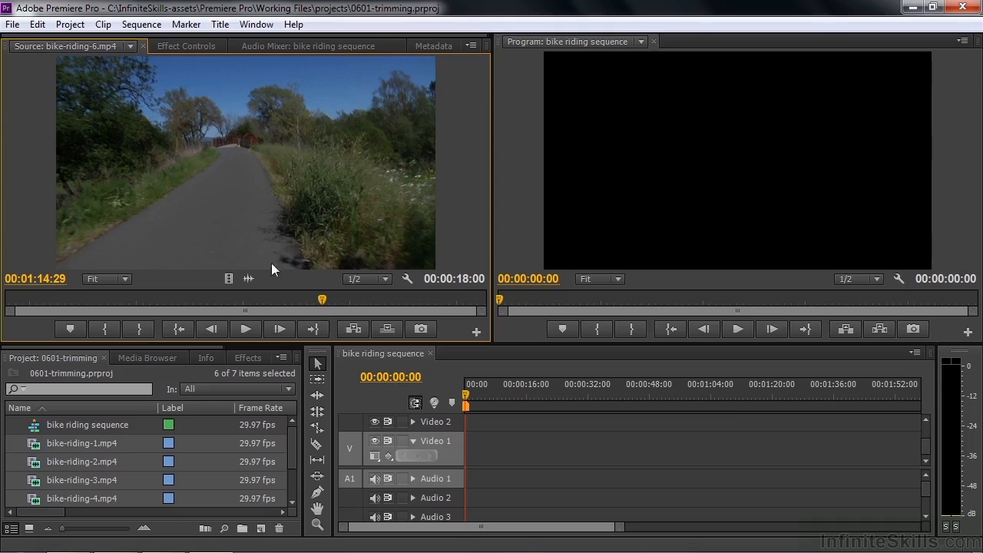
- Show bike-riding-1.mp4 in the Source monitor and move its playhead to about 00:00:31:08, where the riders come into view
{"action": "left_click", "coordinate": [132, 46]}
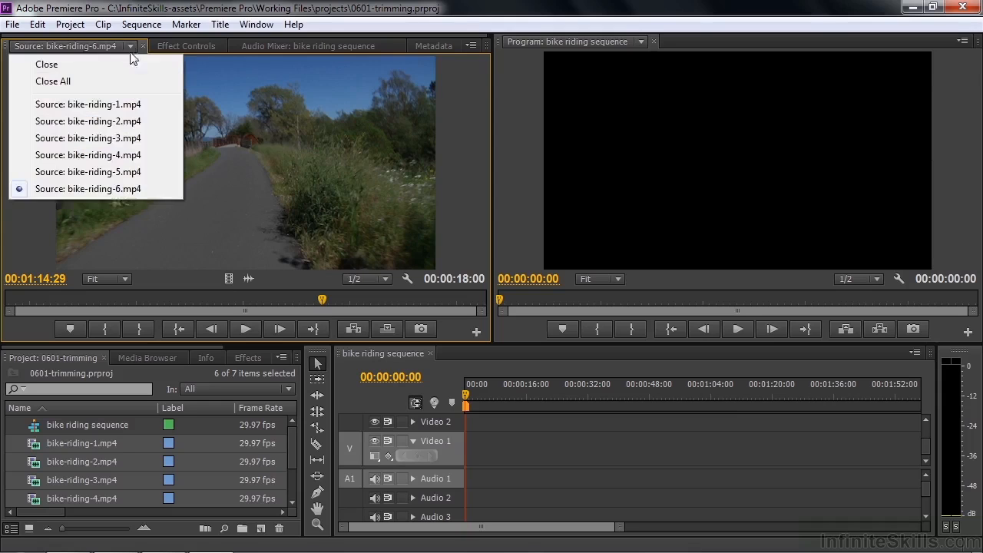
{"action": "left_click", "coordinate": [81, 100]}
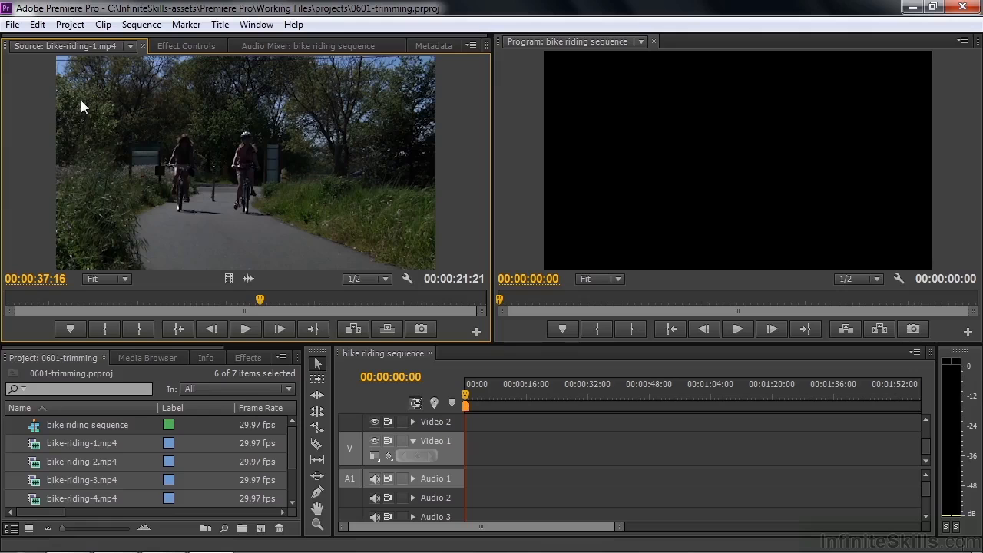
{"action": "left_click_drag", "start_coordinate": [254, 305], "coordinate": [124, 309]}
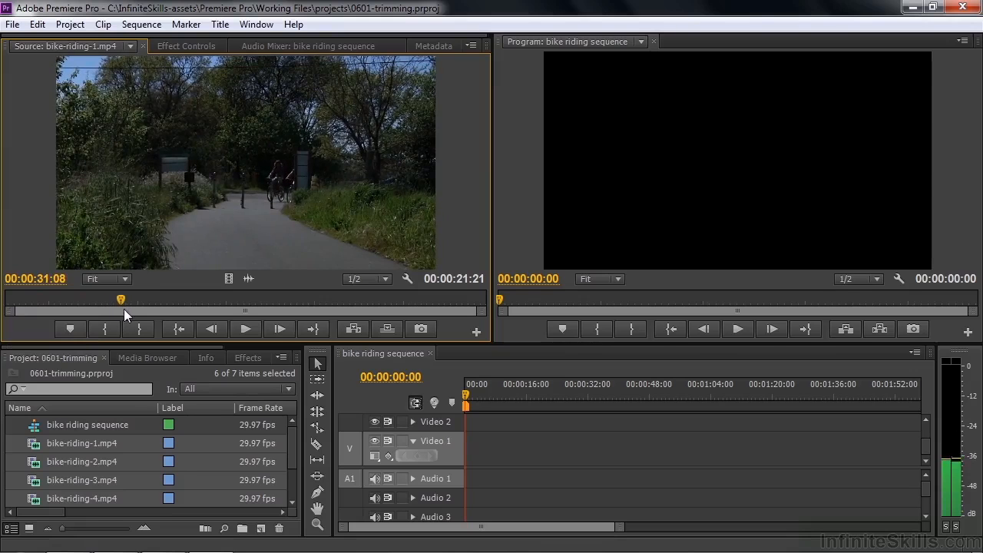
- Try placing the untrimmed bike-riding-1.mp4 at the start of Video 1, and remove it from the sequence again
{"action": "left_click_drag", "start_coordinate": [141, 175], "coordinate": [476, 445]}
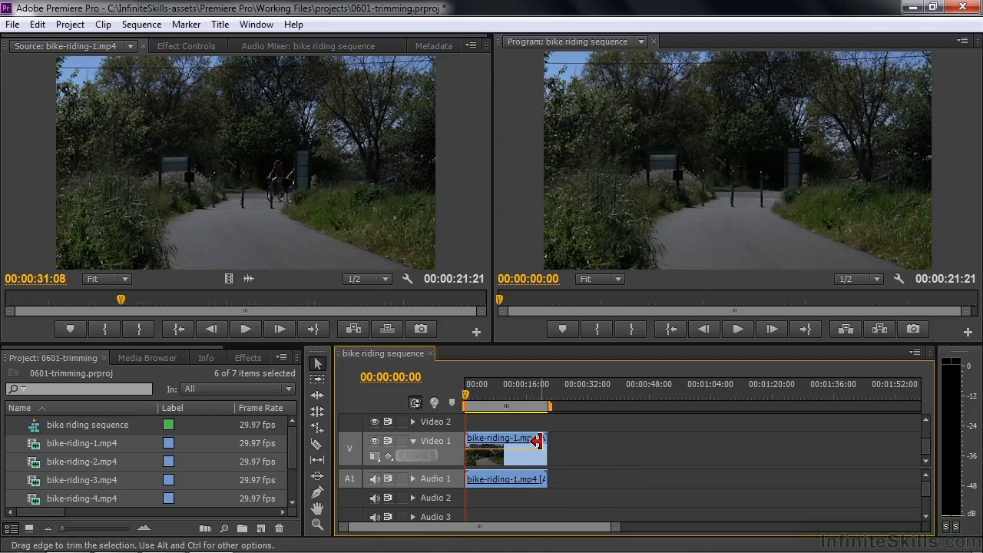
{"action": "key", "text": "Delete"}
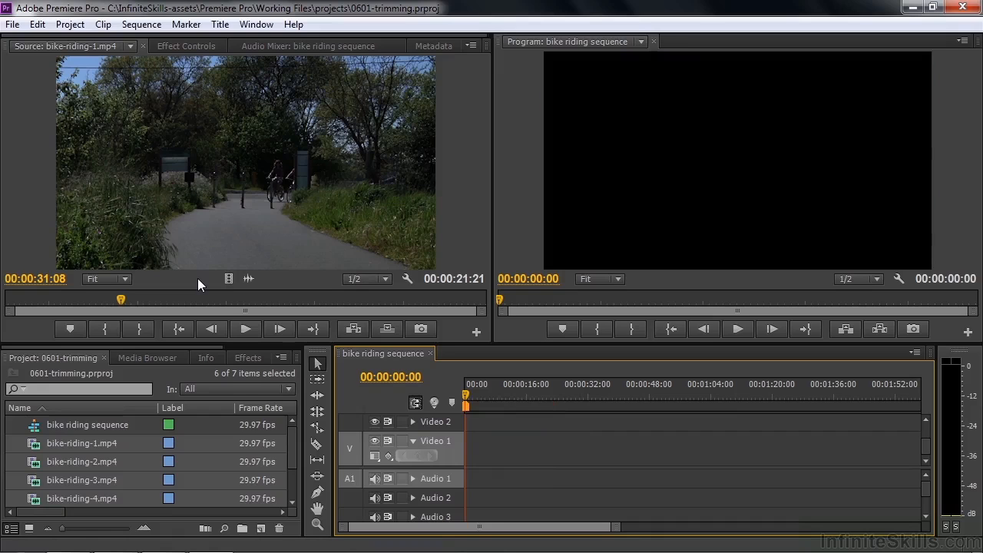
- Mark an In point at 00:00:31:05 and an Out point at 00:00:44:01 on bike-riding-1.mp4 in the Source monitor
{"action": "left_click_drag", "start_coordinate": [123, 299], "coordinate": [119, 302]}
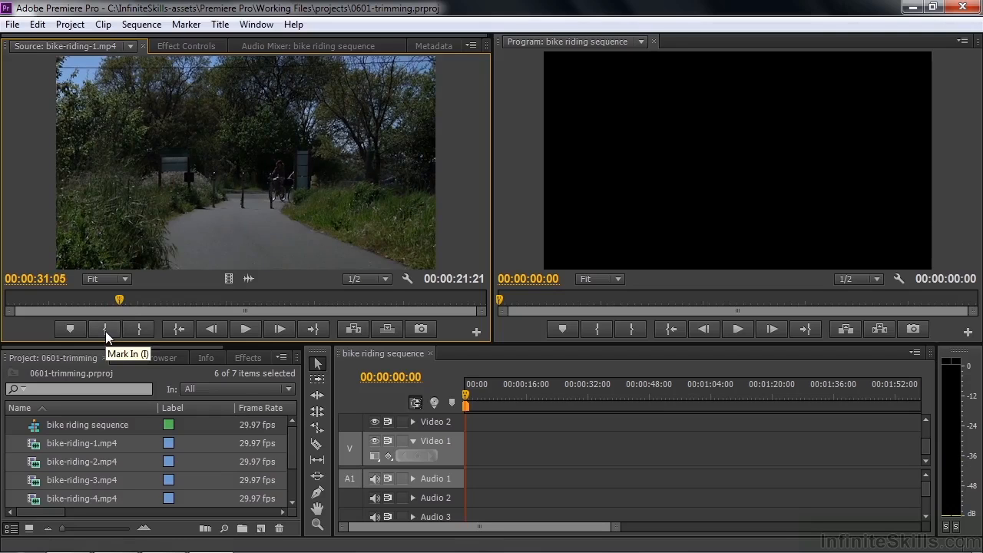
{"action": "left_click", "coordinate": [105, 331]}
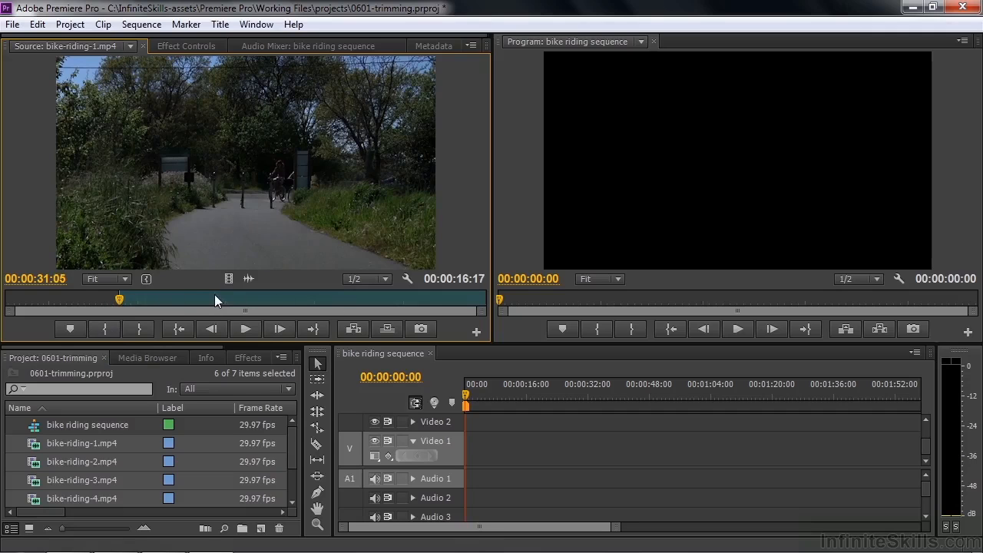
{"action": "left_click_drag", "start_coordinate": [114, 295], "coordinate": [402, 314]}
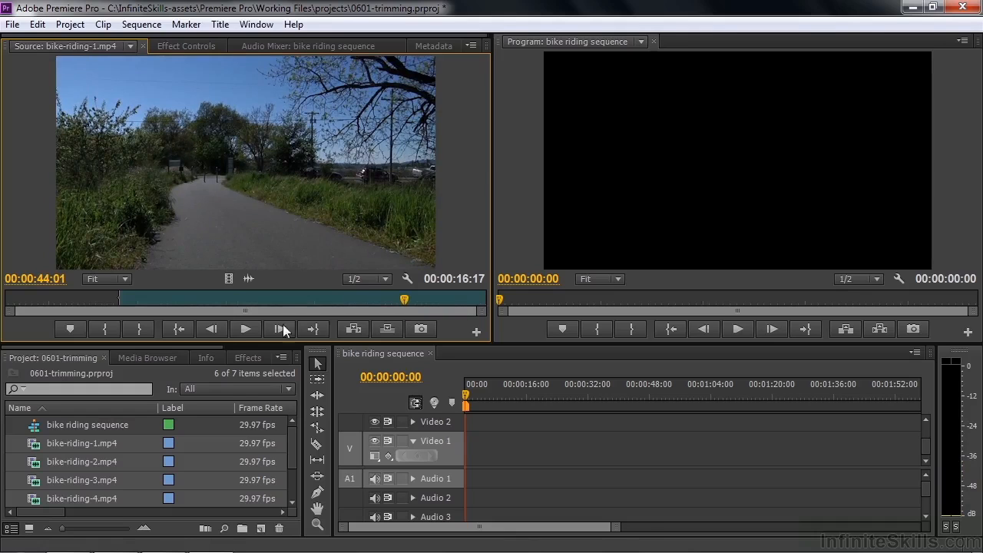
{"action": "left_click", "coordinate": [143, 329]}
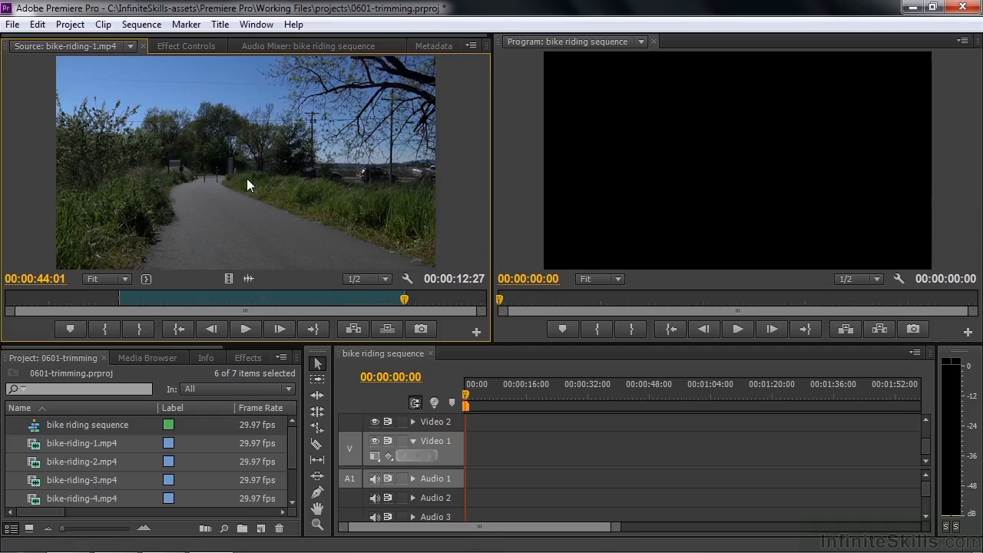
- Place the marked range of bike-riding-1.mp4 at the start of Video 1 and play it through to its end
{"action": "left_click_drag", "start_coordinate": [258, 185], "coordinate": [466, 458]}
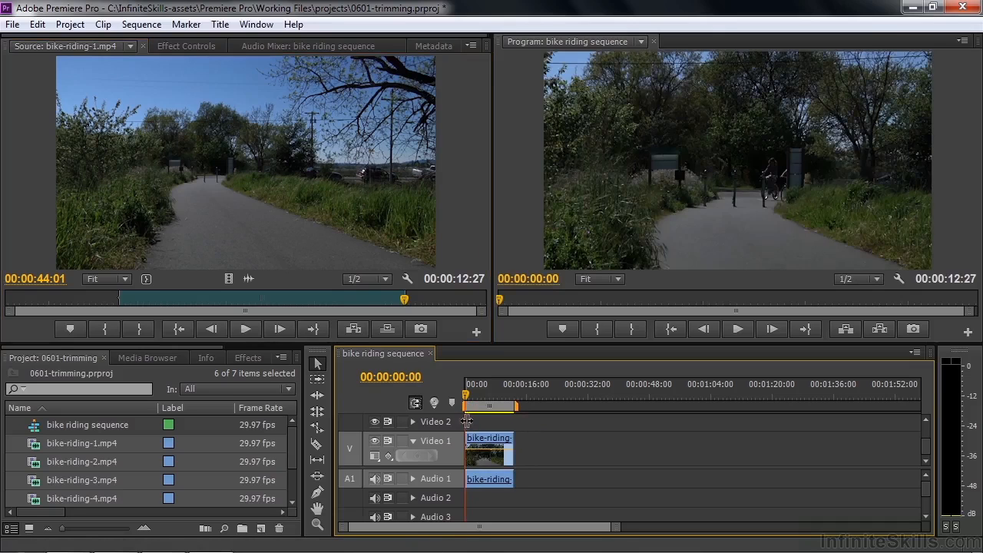
{"action": "key", "text": "space"}
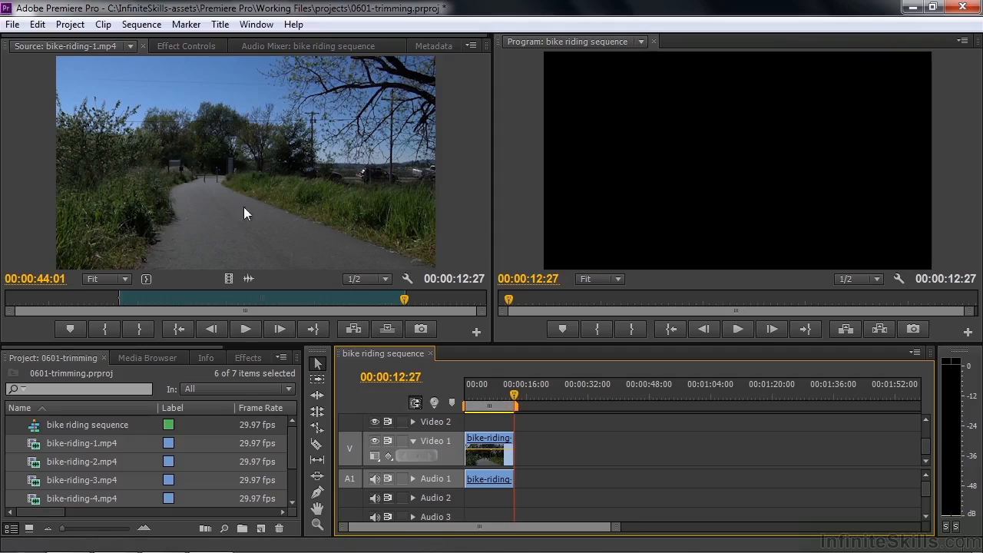
- Show bike-riding-2.mp4 in the Source monitor and mark its In point at 00:01:01:23 and Out point at 00:01:06:00
{"action": "left_click", "coordinate": [130, 46]}
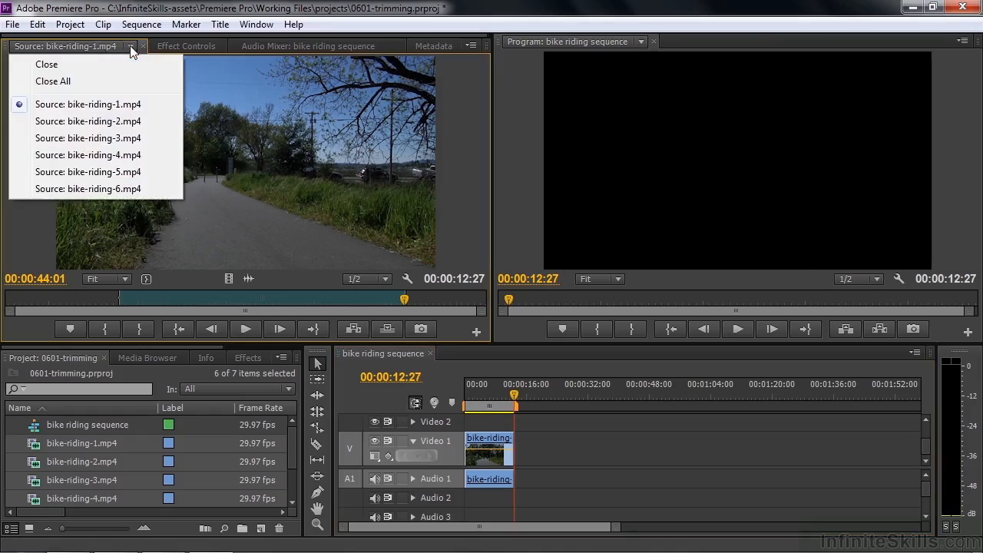
{"action": "left_click", "coordinate": [105, 121]}
{"action": "left_click_drag", "start_coordinate": [276, 302], "coordinate": [154, 295]}
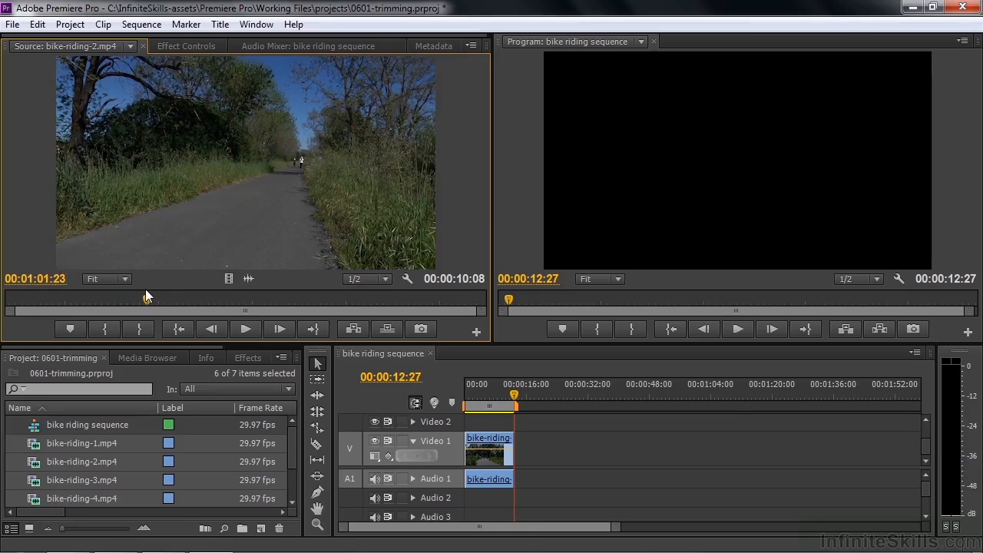
{"action": "key", "text": "i"}
{"action": "left_click_drag", "start_coordinate": [145, 291], "coordinate": [344, 304]}
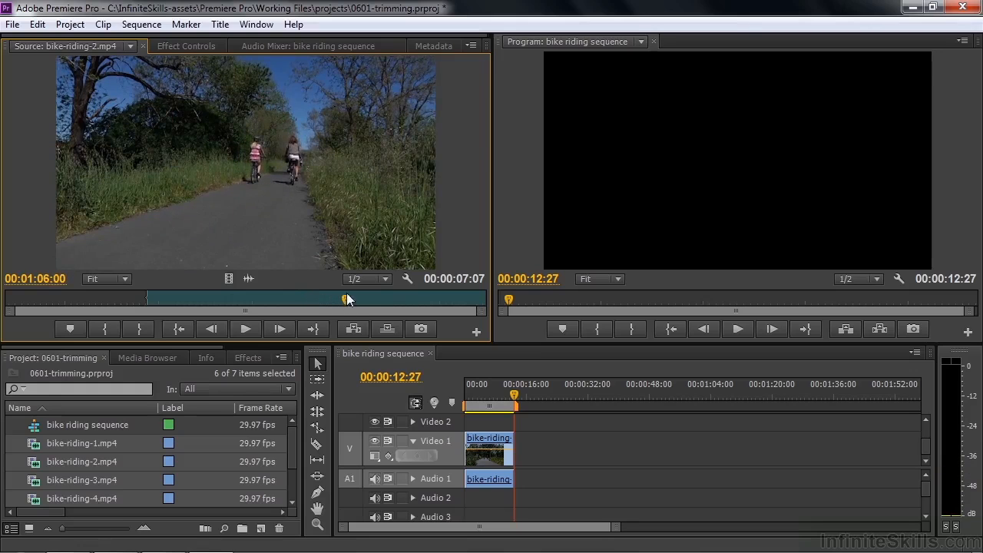
- Place the marked range of bike-riding-2.mp4 directly after the first clip on Video 1 and play the cut from about 00:00:11:06
{"action": "left_click_drag", "start_coordinate": [192, 226], "coordinate": [522, 474]}
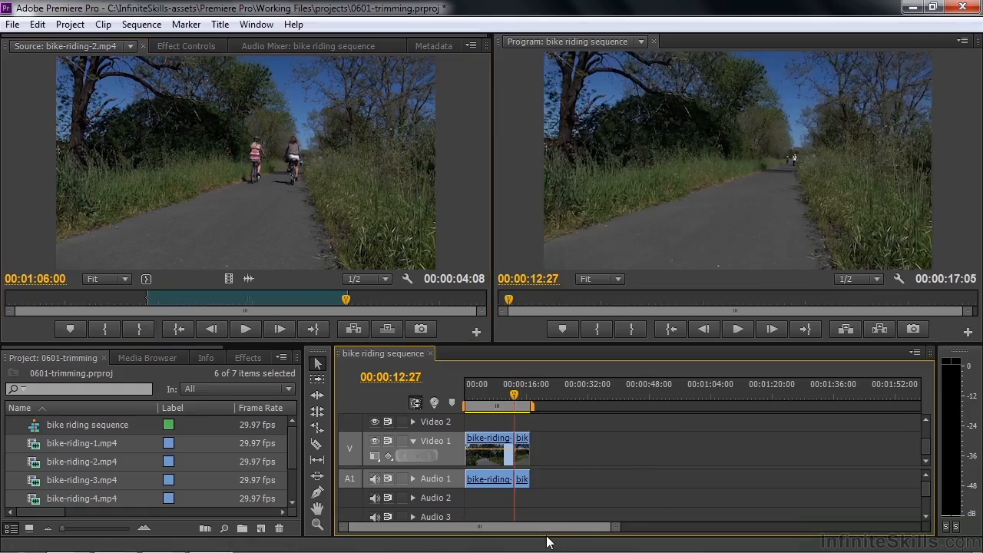
{"action": "left_click_drag", "start_coordinate": [514, 401], "coordinate": [510, 401]}
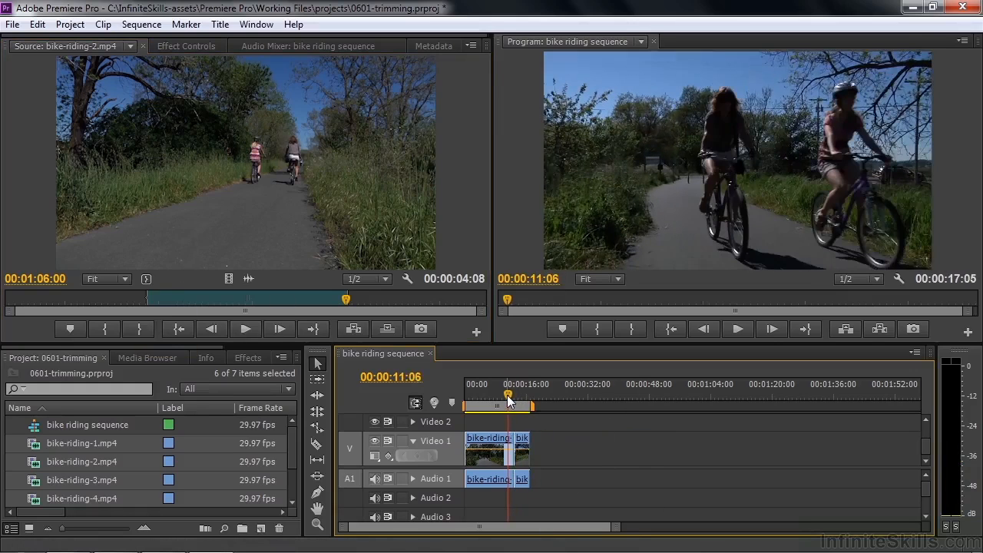
{"action": "key", "text": "space"}
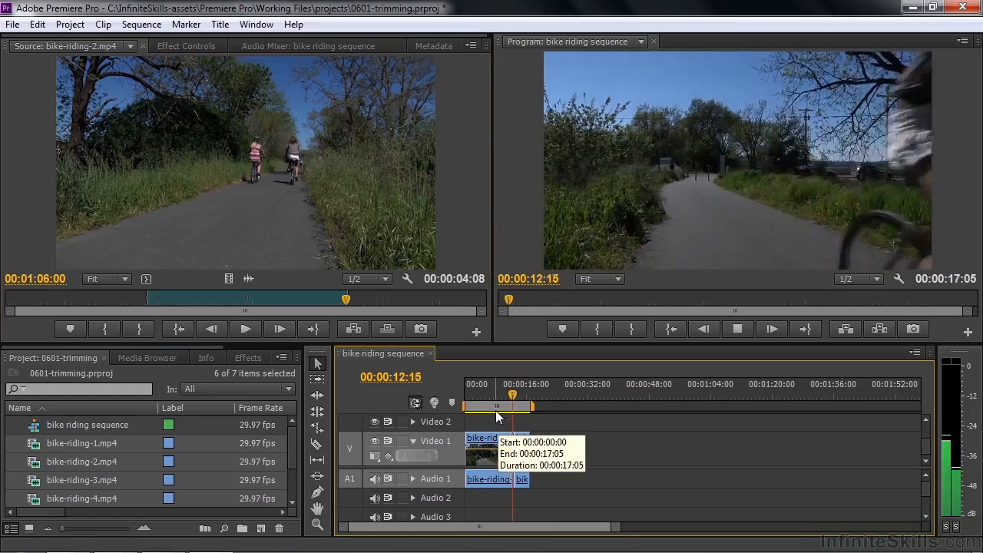
{"action": "key", "text": "space"}
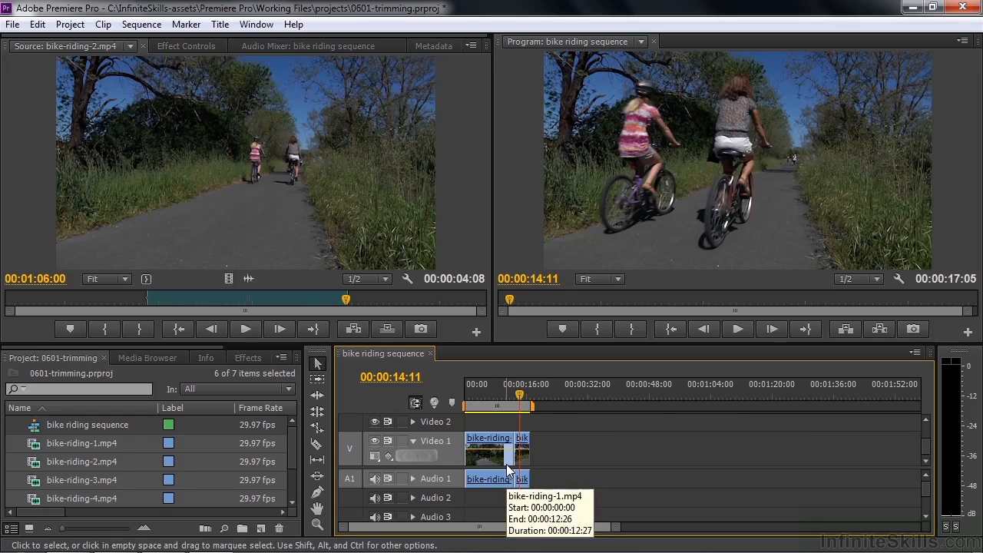
- Show bike-riding-5.mp4 in the Source monitor and scrub through it back to 00:00:42:08
{"action": "left_click", "coordinate": [131, 47]}
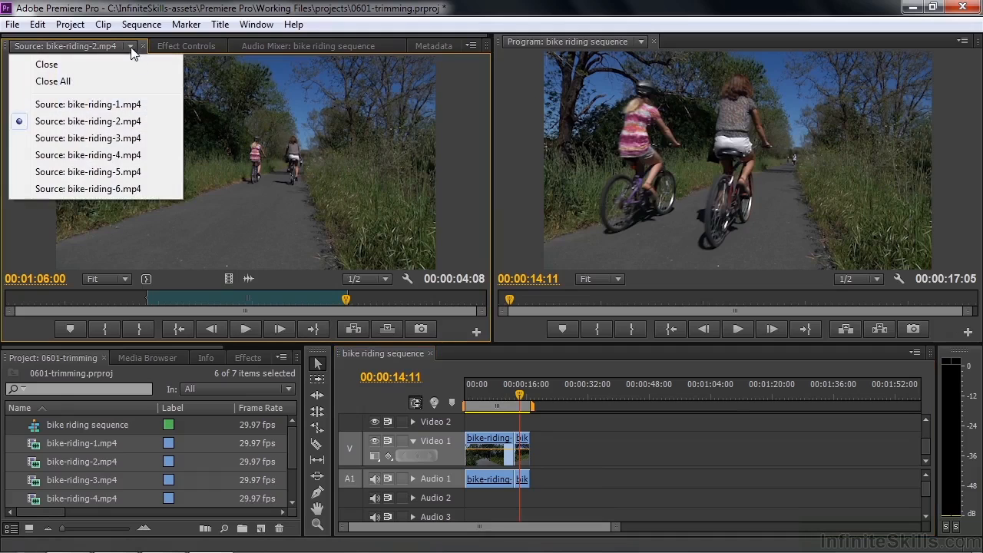
{"action": "left_click", "coordinate": [109, 172]}
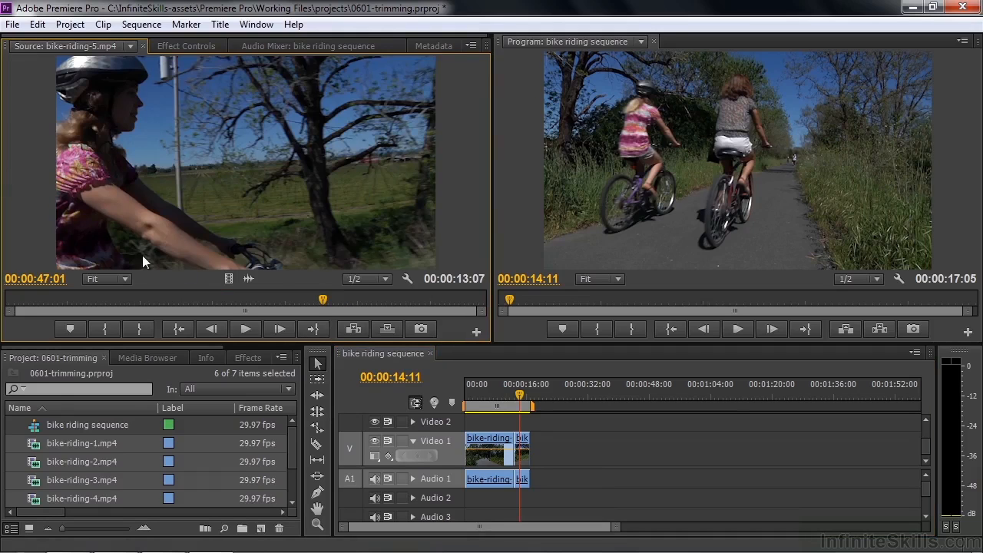
{"action": "left_click_drag", "start_coordinate": [298, 300], "coordinate": [149, 307]}
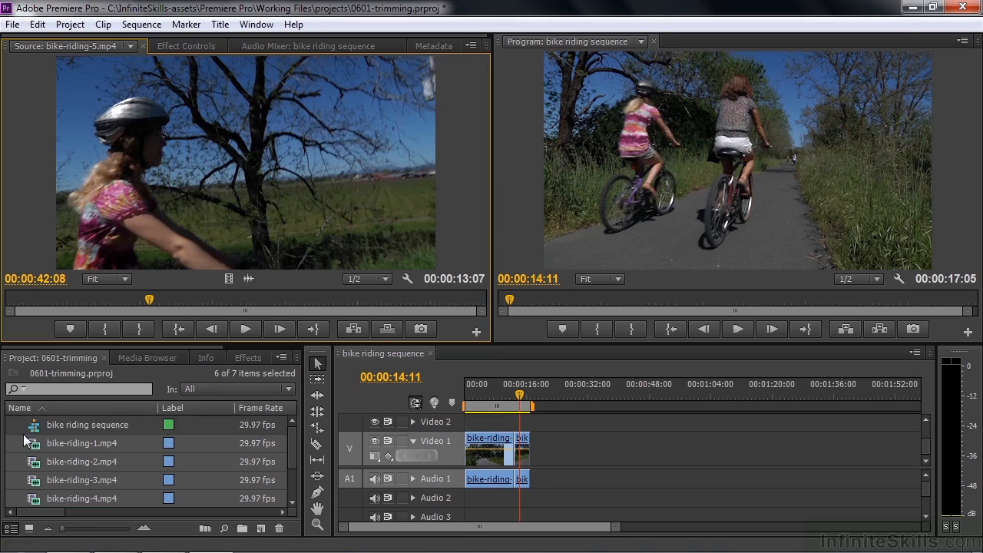
- Show the project clips as thumbnails and mark In and Out points on the bike-riding-5.mp4 thumbnail for a range of 5:19
{"action": "left_click", "coordinate": [29, 528]}
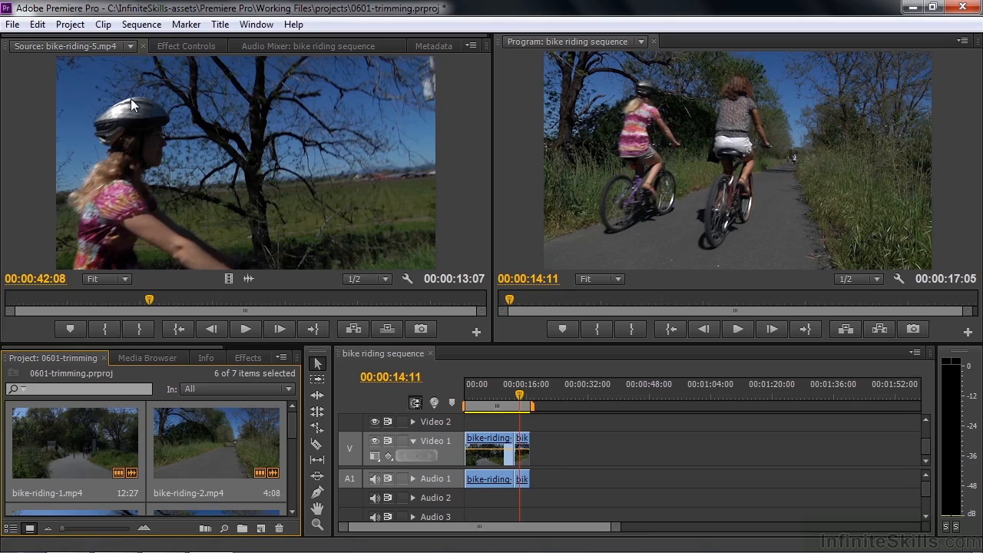
{"action": "left_click_drag", "start_coordinate": [292, 421], "coordinate": [289, 470]}
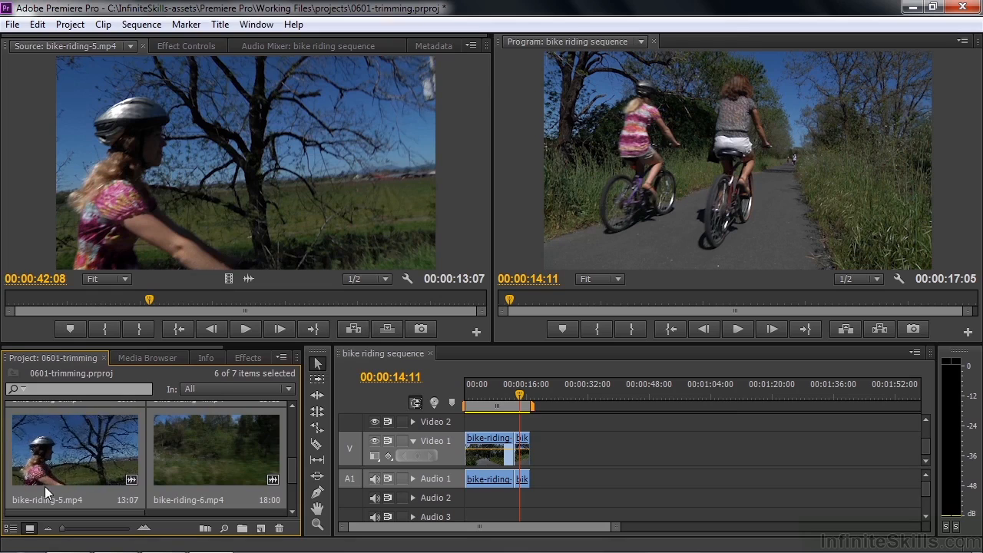
{"action": "left_click", "coordinate": [75, 486]}
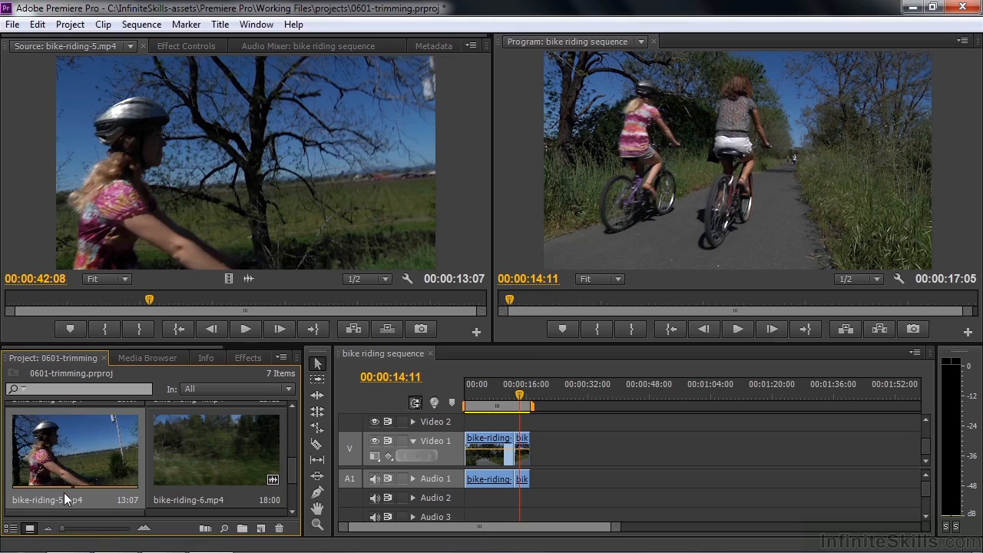
{"action": "key", "text": "i"}
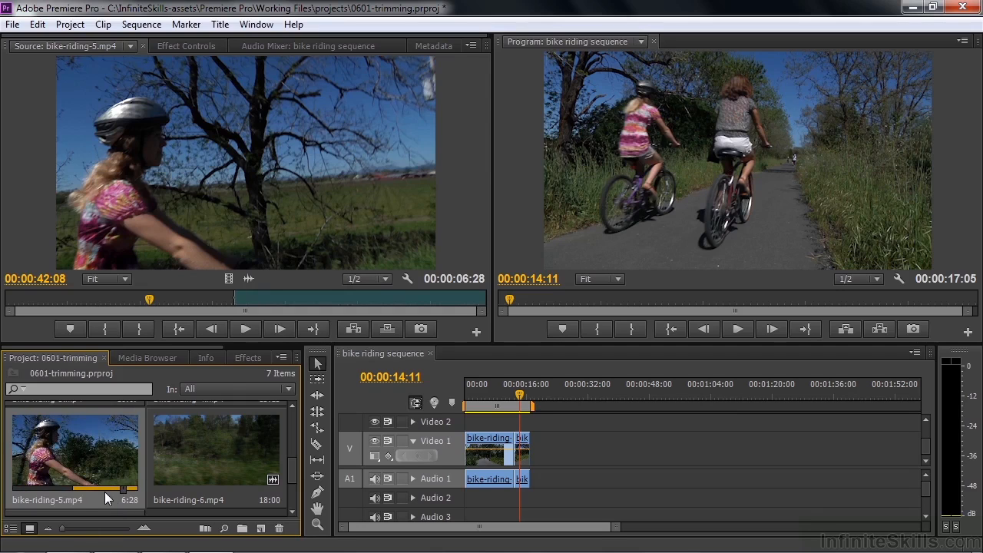
{"action": "key", "text": "o"}
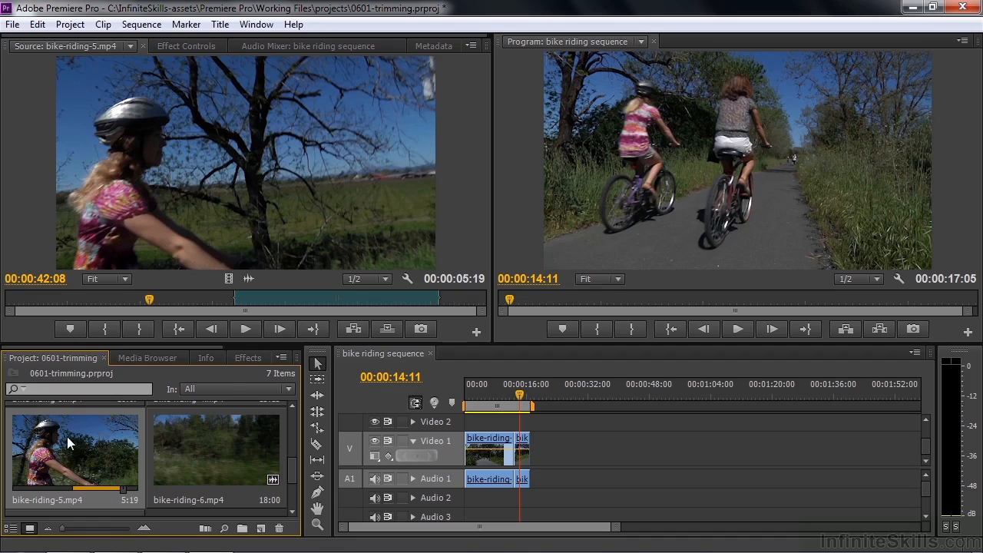
- Place the marked range of bike-riding-5.mp4 directly after the second clip on Video 1 and play across the new cut to 00:00:22:18
{"action": "left_click_drag", "start_coordinate": [171, 428], "coordinate": [537, 469]}
{"action": "left_click", "coordinate": [526, 401]}
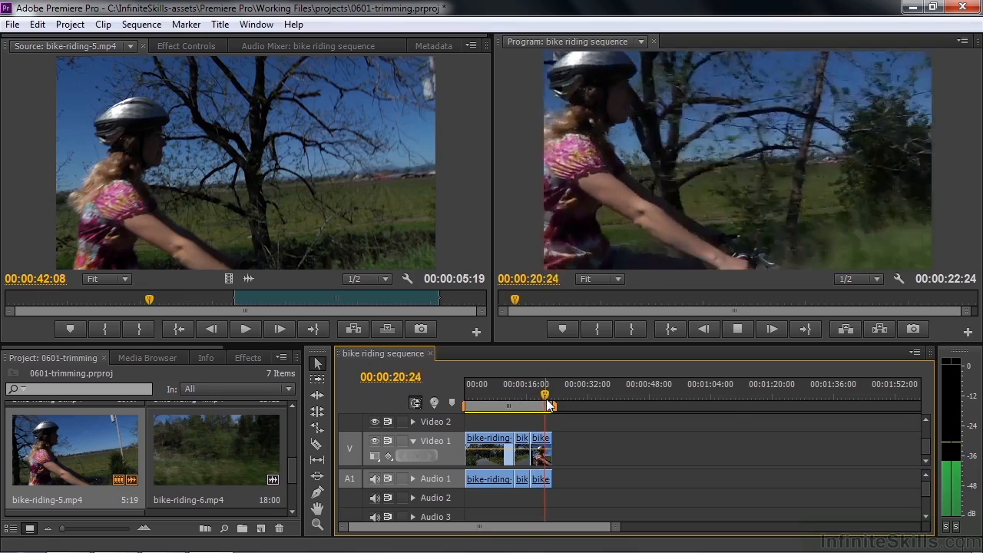
{"action": "left_click", "coordinate": [550, 402]}
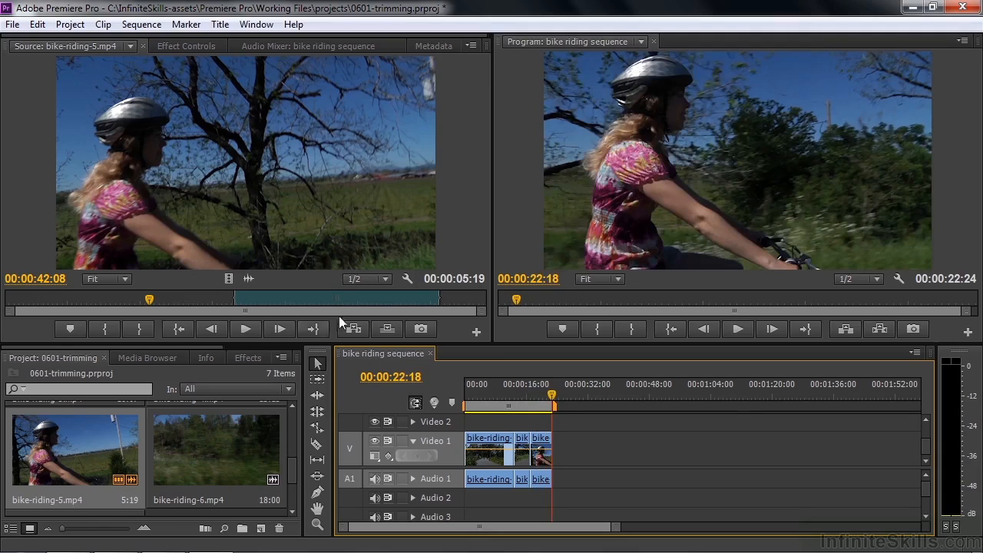
- Show bike-riding-4.mp4 in the Source monitor and scrub forward to 00:02:04:03
{"action": "left_click", "coordinate": [132, 47]}
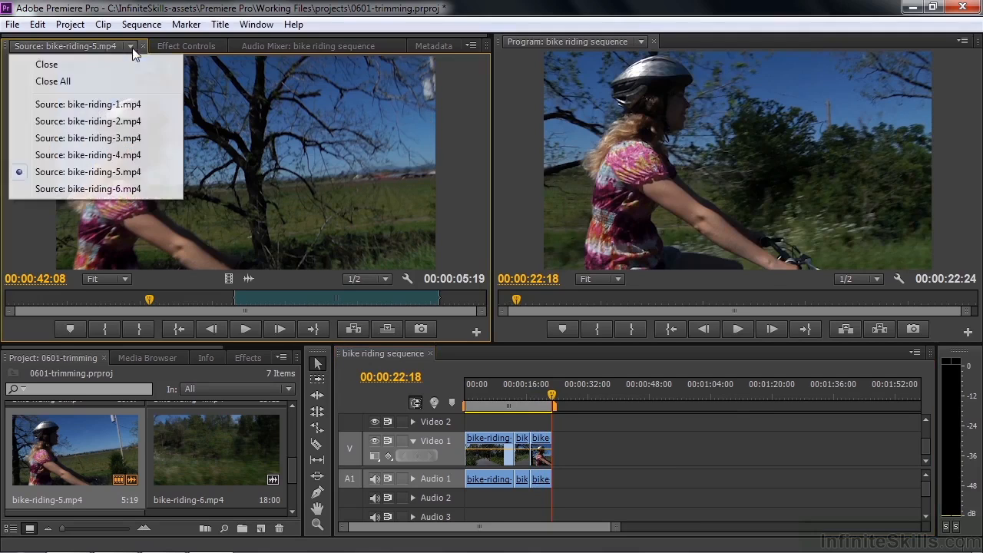
{"action": "left_click", "coordinate": [89, 156]}
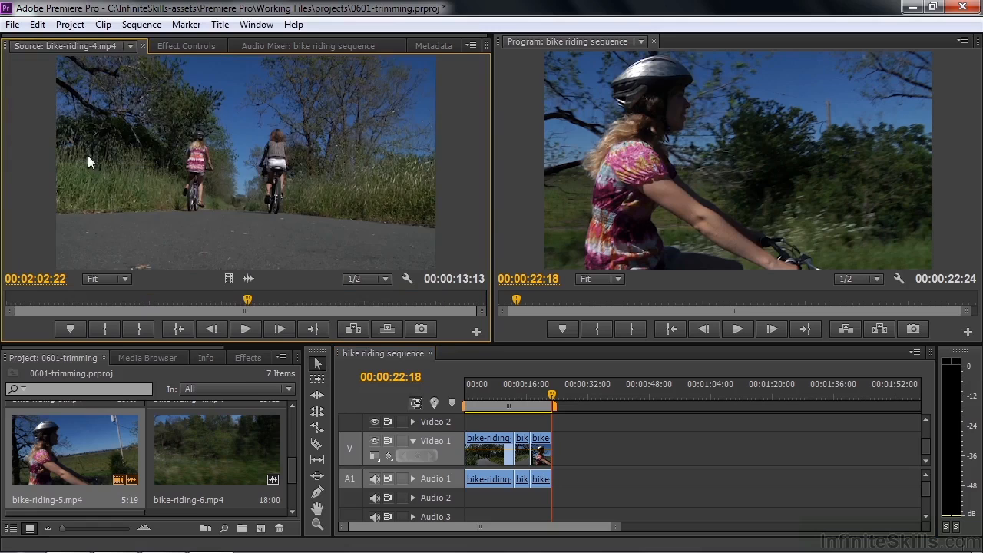
{"action": "left_click_drag", "start_coordinate": [244, 303], "coordinate": [288, 304]}
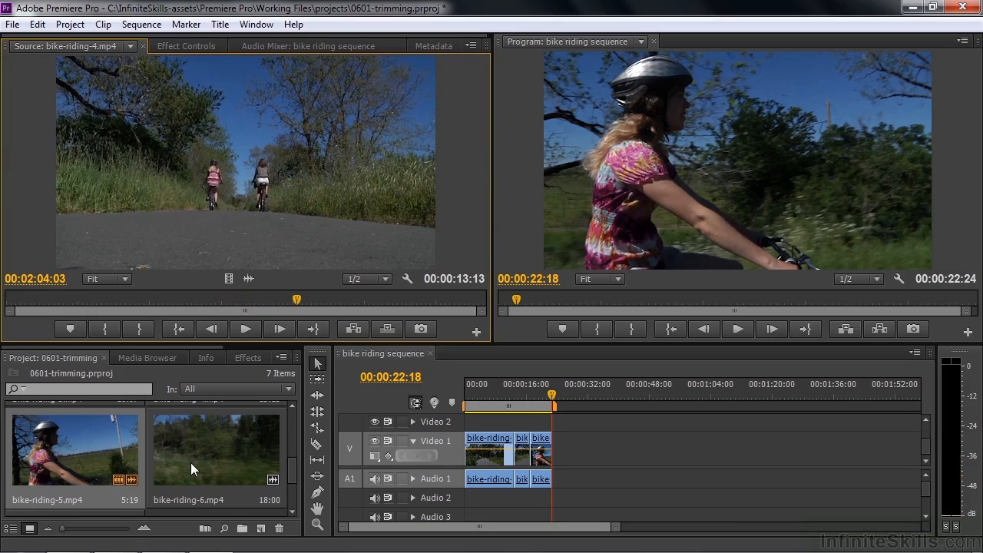
- Mark In and Out points on the bike-riding-4.mp4 thumbnail in the project for a range of 4:13
{"action": "scroll", "coordinate": [290, 475], "scroll_direction": "down", "scroll_amount": 1}
{"action": "scroll", "coordinate": [291, 476], "scroll_direction": "down", "scroll_amount": 1}
{"action": "scroll", "coordinate": [293, 460], "scroll_direction": "up", "scroll_amount": 4}
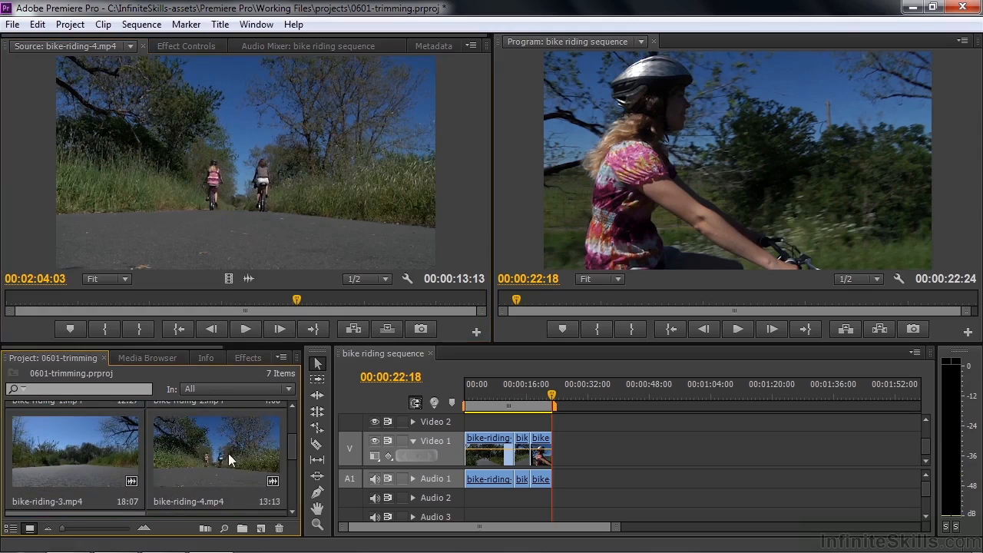
{"action": "left_click", "coordinate": [211, 468]}
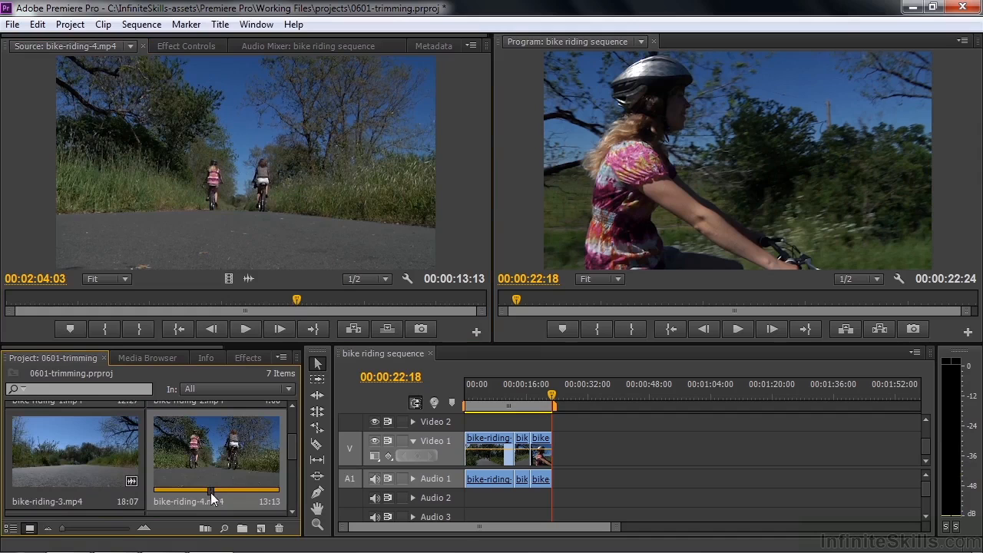
{"action": "mouse_move", "coordinate": [210, 493]}
{"action": "left_mouse_down"}
{"action": "mouse_move", "coordinate": [202, 494]}
{"action": "mouse_move", "coordinate": [228, 491]}
{"action": "left_mouse_up"}
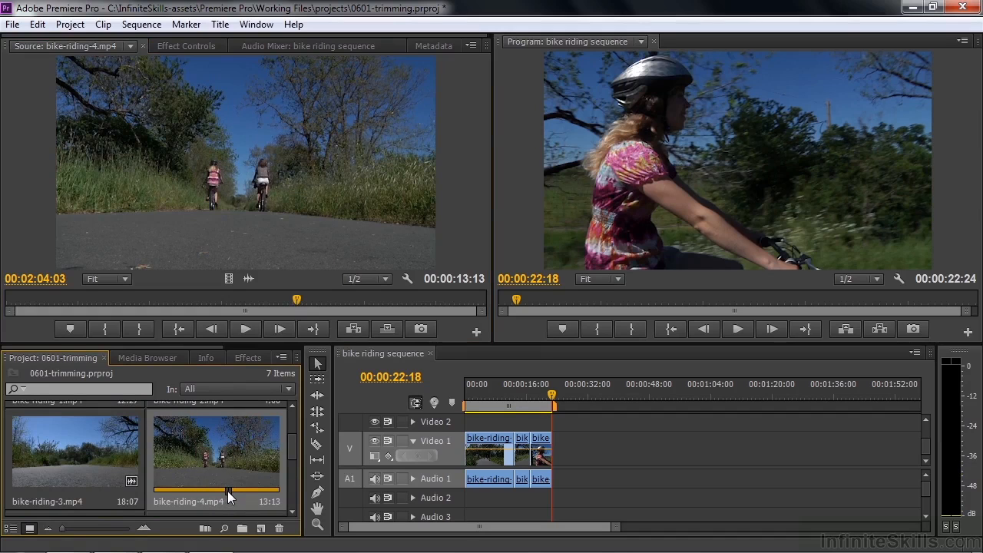
{"action": "key", "text": "i"}
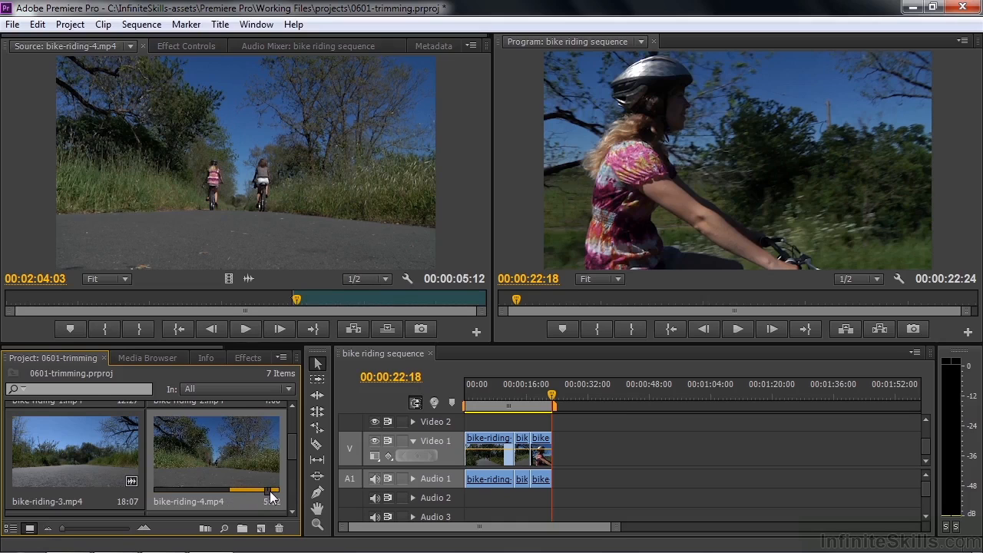
{"action": "key", "text": "o"}
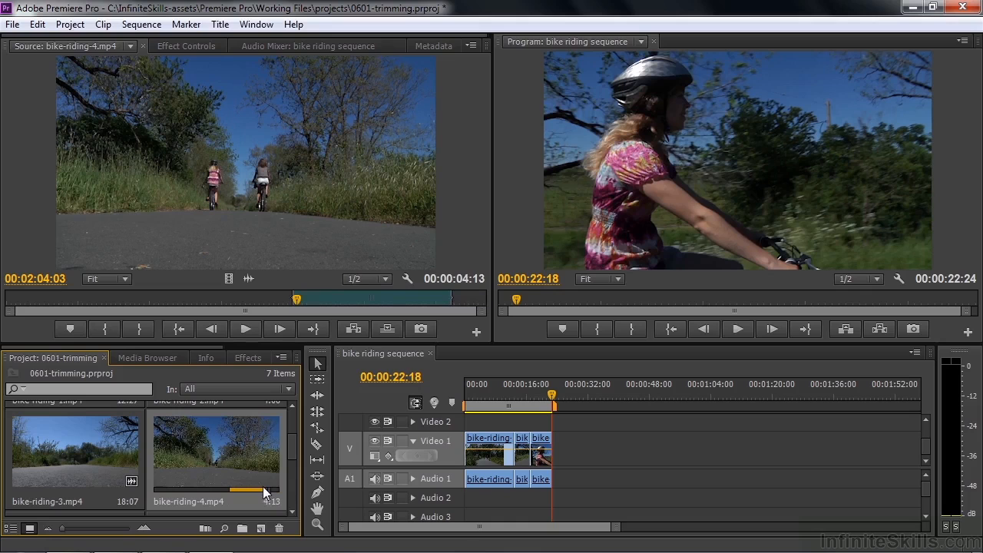
- Place the marked range of bike-riding-4.mp4 directly after the third clip on Video 1 and play across the cut to 00:00:26:14
{"action": "left_click_drag", "start_coordinate": [276, 452], "coordinate": [555, 449]}
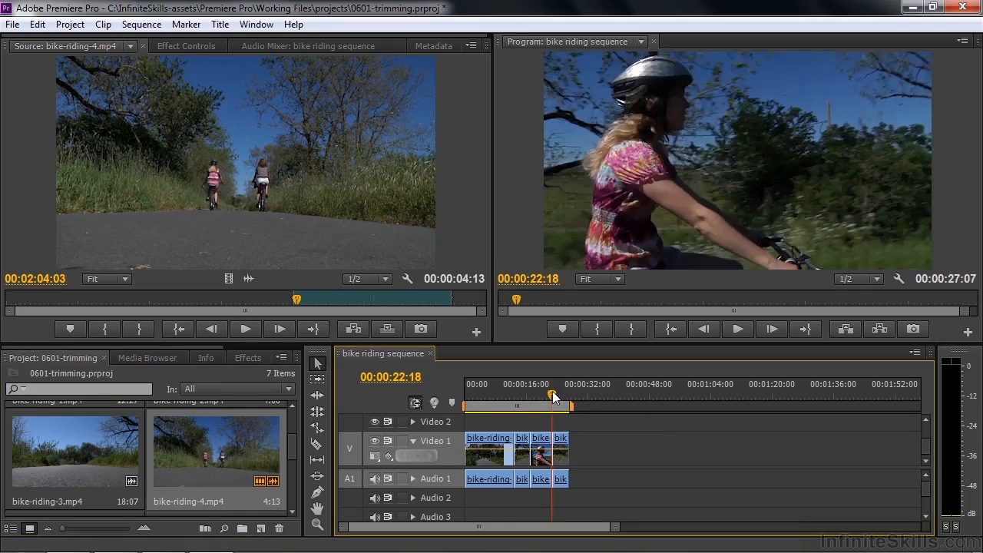
{"action": "left_click_drag", "start_coordinate": [553, 394], "coordinate": [544, 395]}
{"action": "key", "text": "space"}
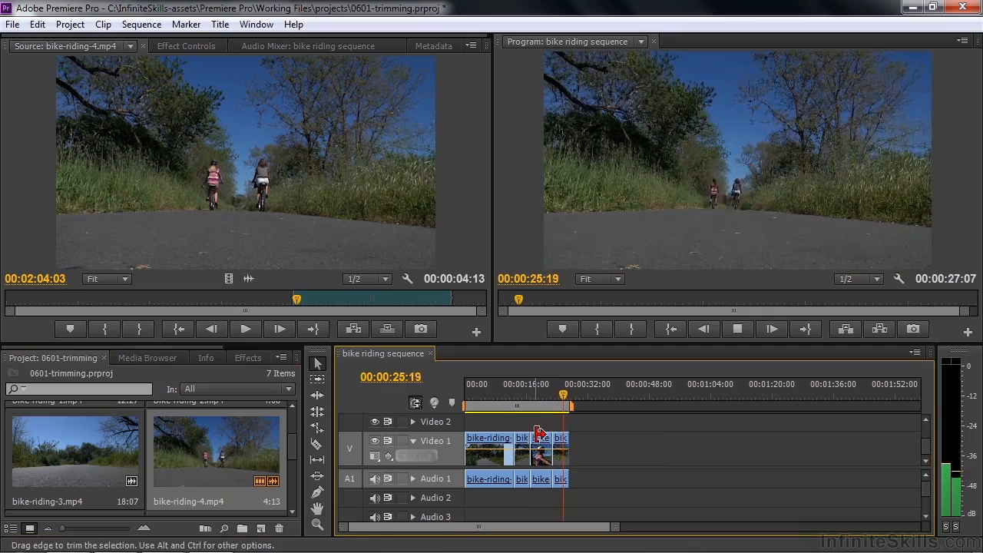
{"action": "key", "text": "space"}
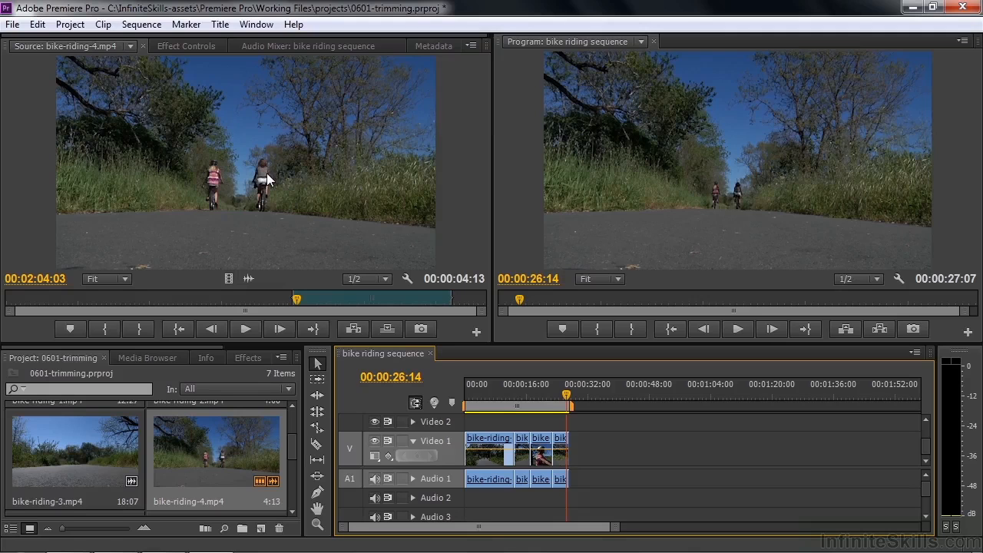
- Show bike-riding-6.mp4 in the Source monitor and mark a 00:00:07:09 range with its Out point at 00:01:15:13
{"action": "left_click", "coordinate": [130, 46]}
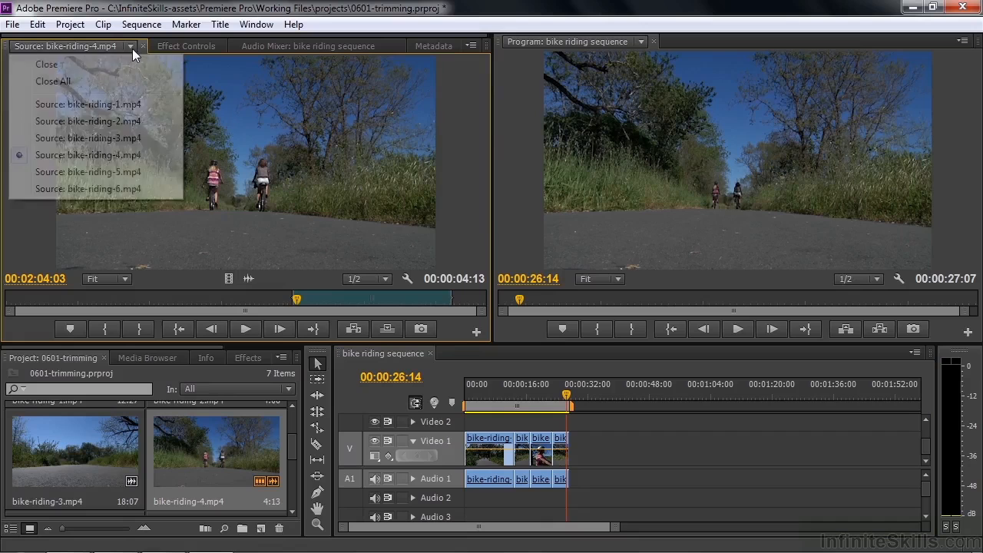
{"action": "left_click", "coordinate": [110, 189]}
{"action": "left_click_drag", "start_coordinate": [323, 300], "coordinate": [232, 305]}
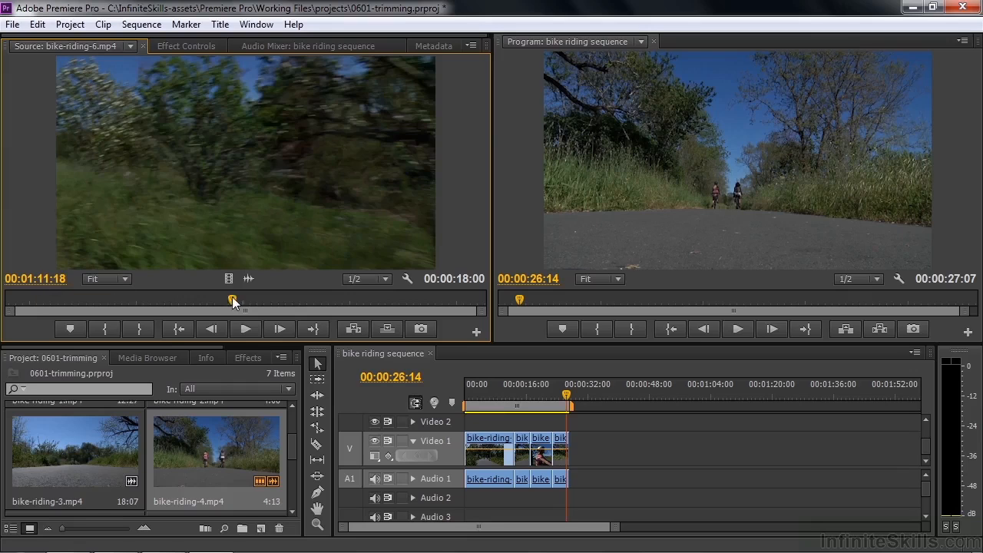
{"action": "left_click_drag", "start_coordinate": [233, 301], "coordinate": [335, 306]}
{"action": "left_click", "coordinate": [104, 328]}
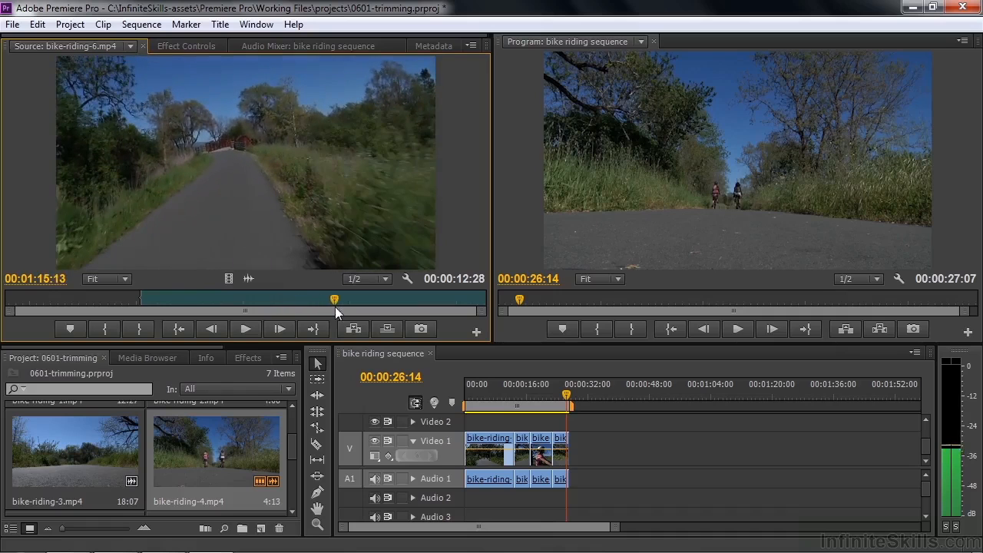
{"action": "left_click", "coordinate": [139, 329]}
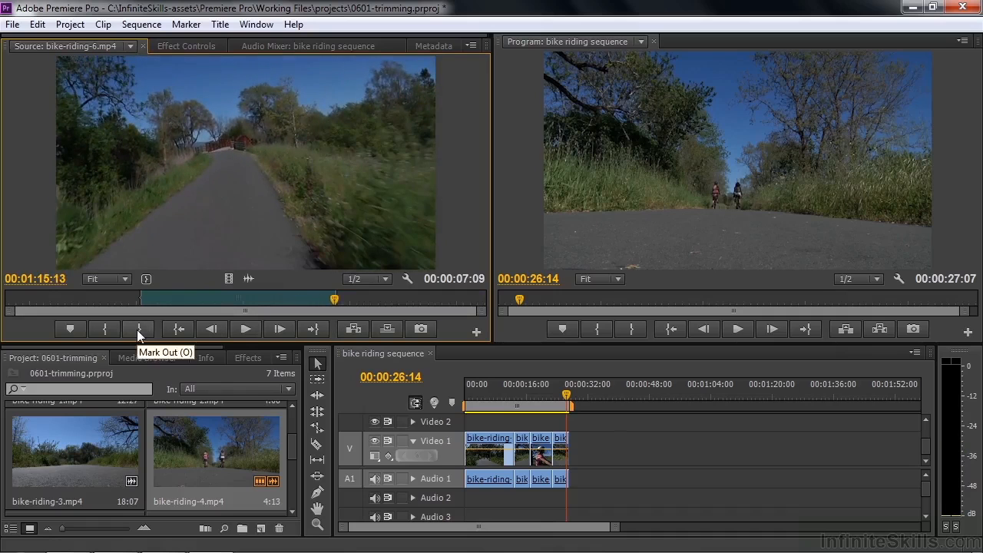
- Place the marked range of bike-riding-6.mp4 at the end of Video 1 and play the sequence from 00:00:08:12 to 00:00:33:23
{"action": "left_click_drag", "start_coordinate": [217, 203], "coordinate": [578, 467]}
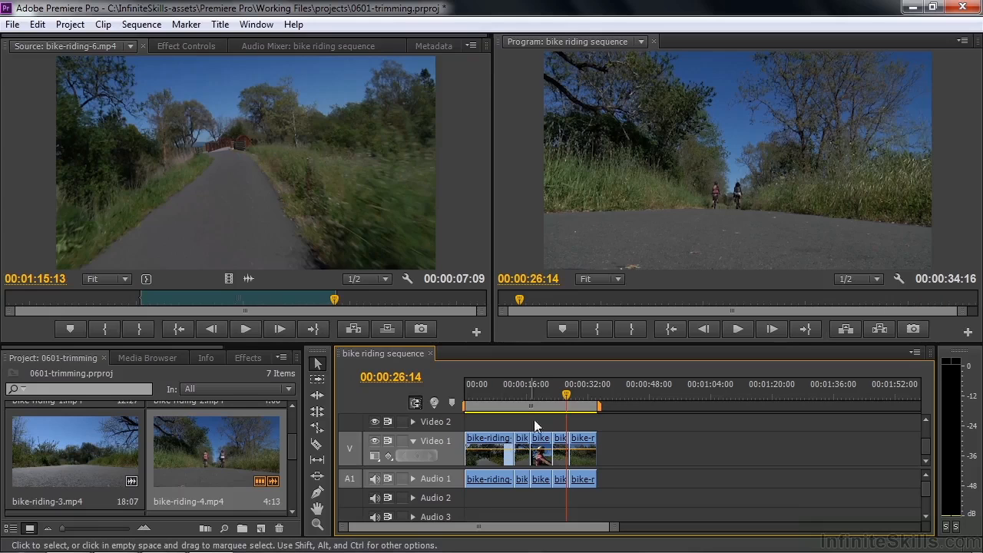
{"action": "left_click_drag", "start_coordinate": [567, 397], "coordinate": [498, 403]}
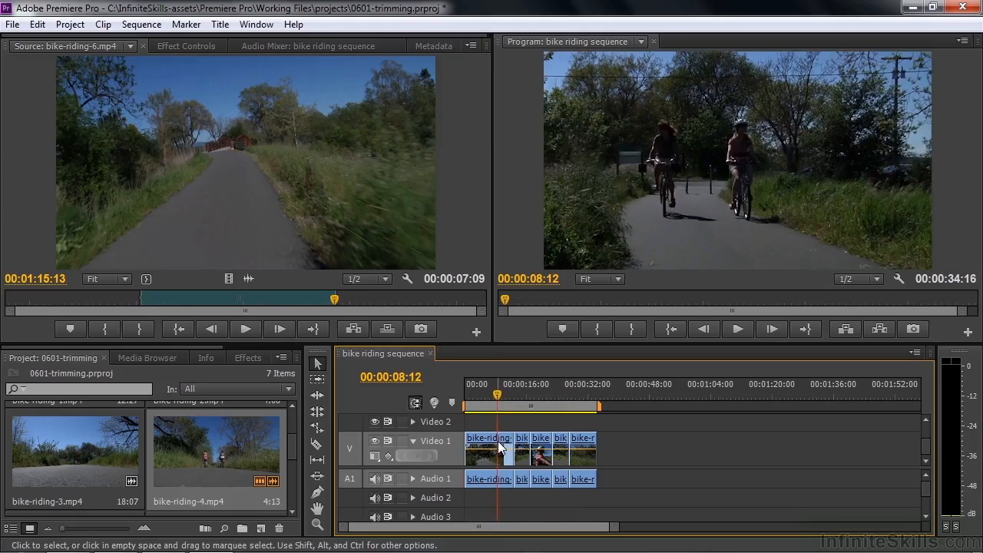
{"action": "key", "text": "space"}
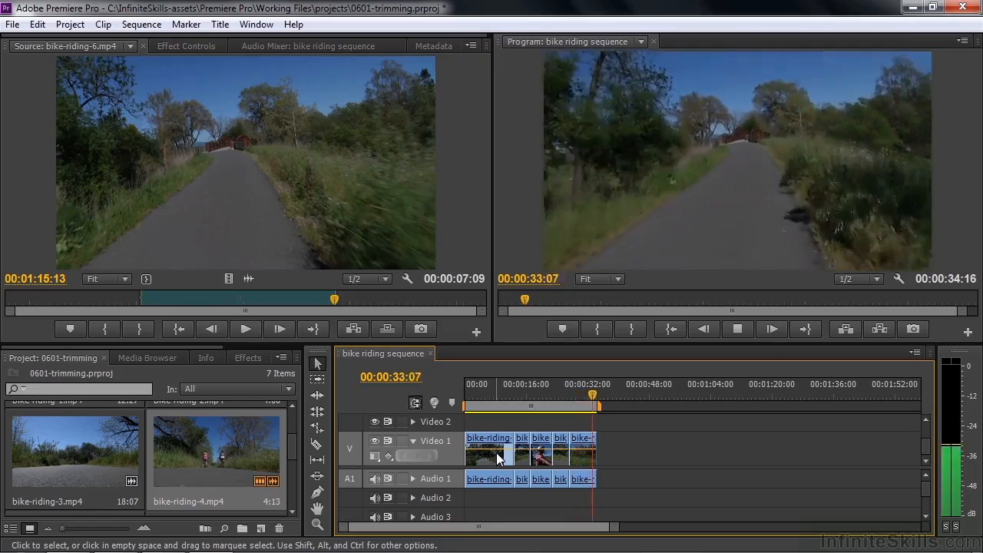
{"action": "key", "text": "space"}
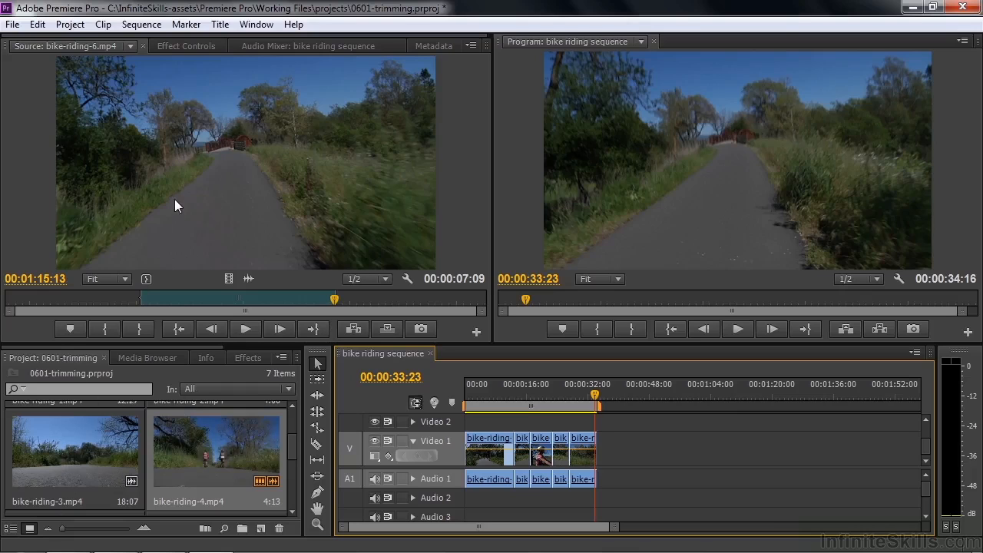
- Close all clips loaded in the Source monitor
{"action": "left_click", "coordinate": [131, 46]}
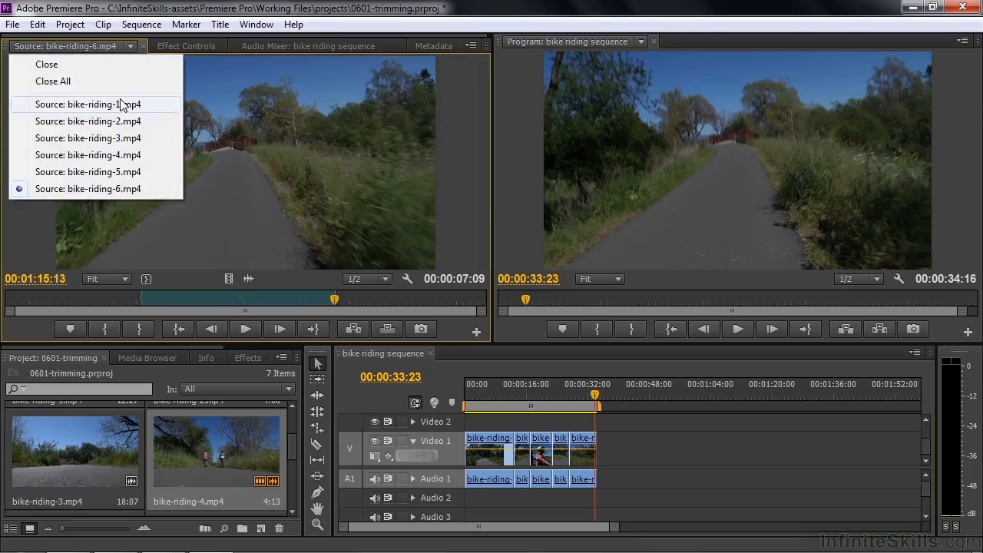
{"action": "left_click", "coordinate": [205, 15]}
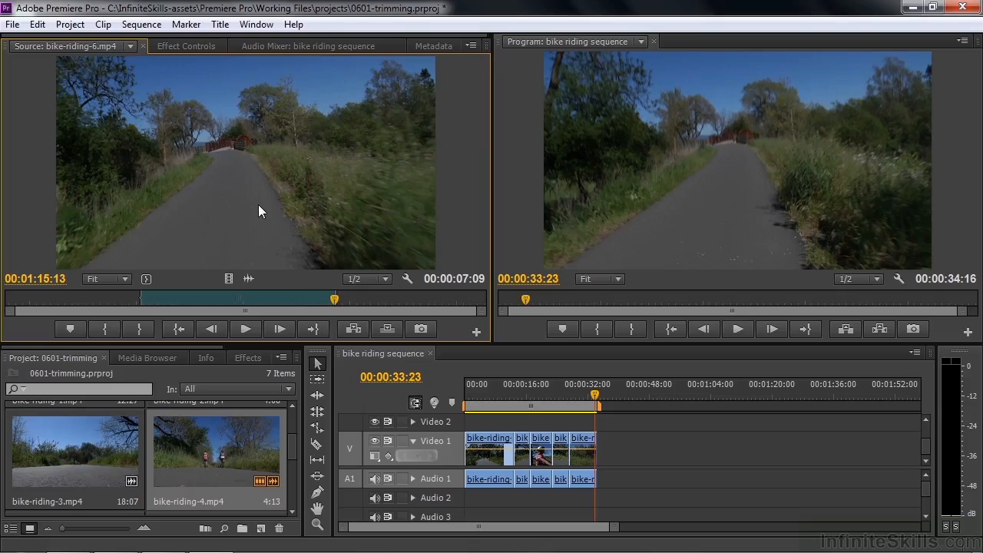
{"action": "left_click", "coordinate": [131, 47]}
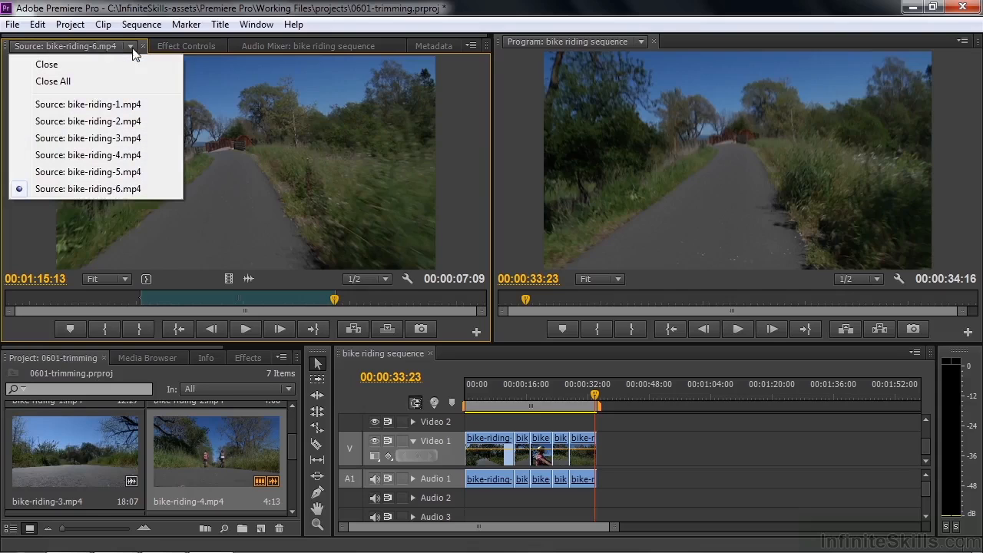
{"action": "left_click", "coordinate": [64, 82]}
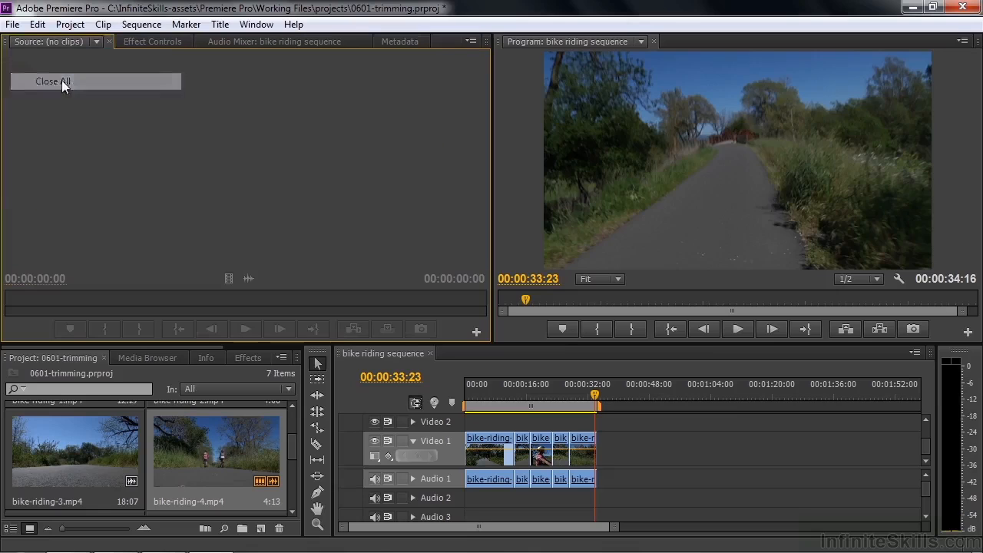